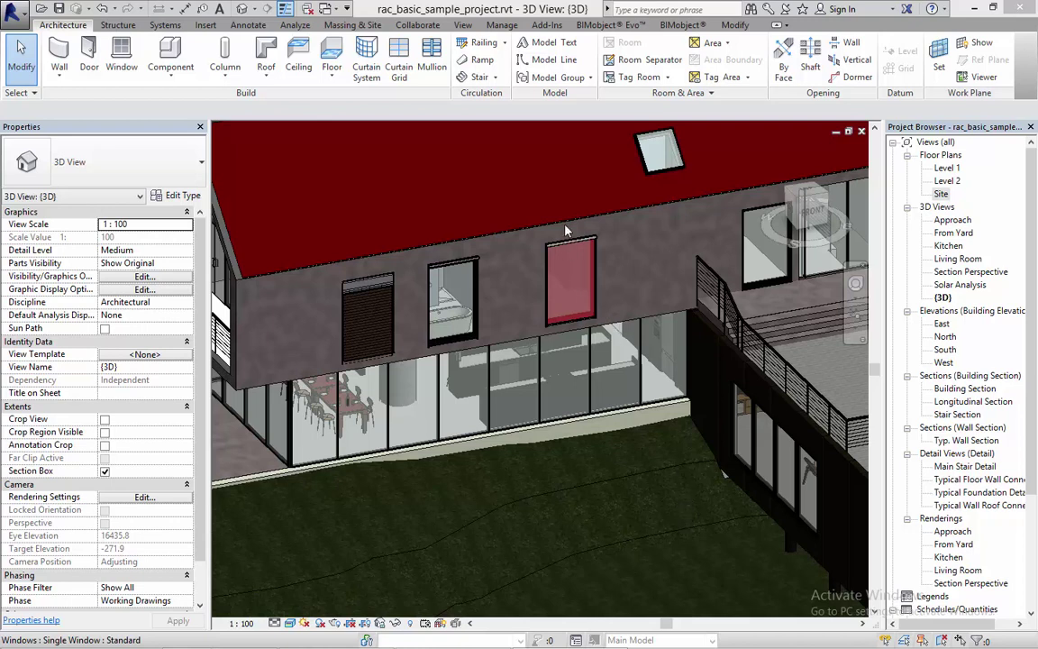
Step: Open the Lunex product Utvendige 80mm persienner in the BIMobject library and download its Revit file Blind_Lunex_Presienner.rfa
{"action": "left_click", "coordinate": [681, 26]}
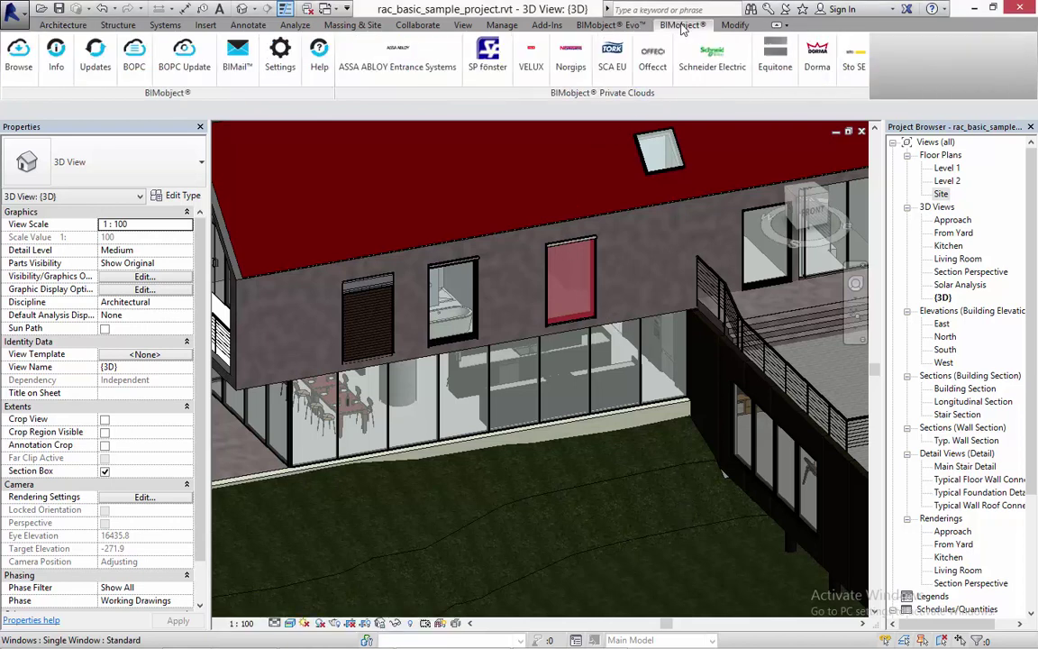
{"action": "left_click", "coordinate": [25, 72]}
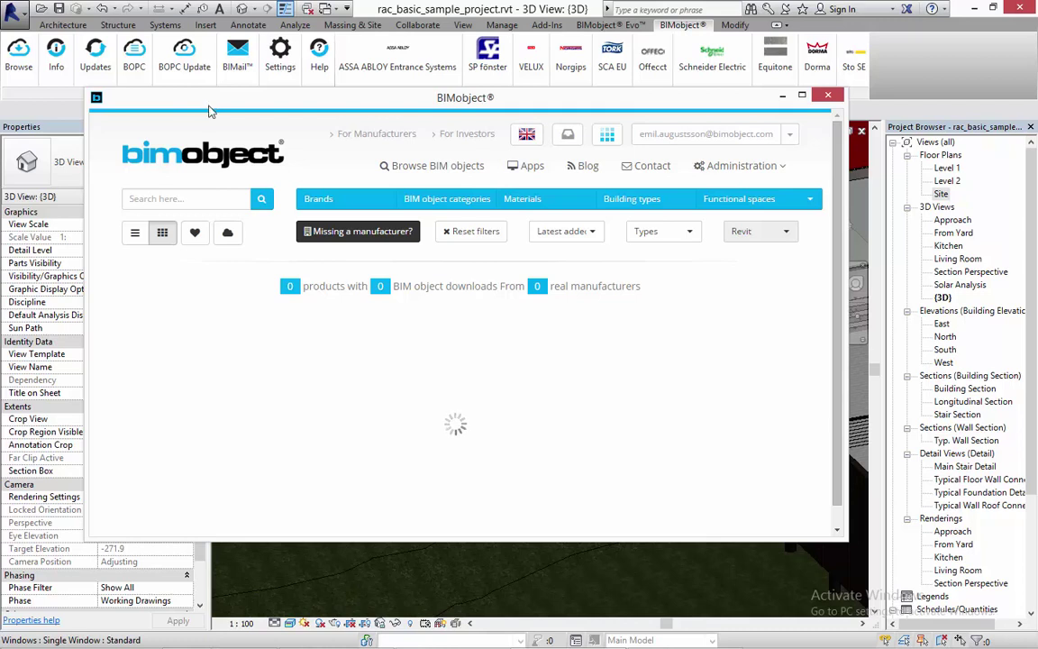
{"action": "left_click", "coordinate": [195, 193]}
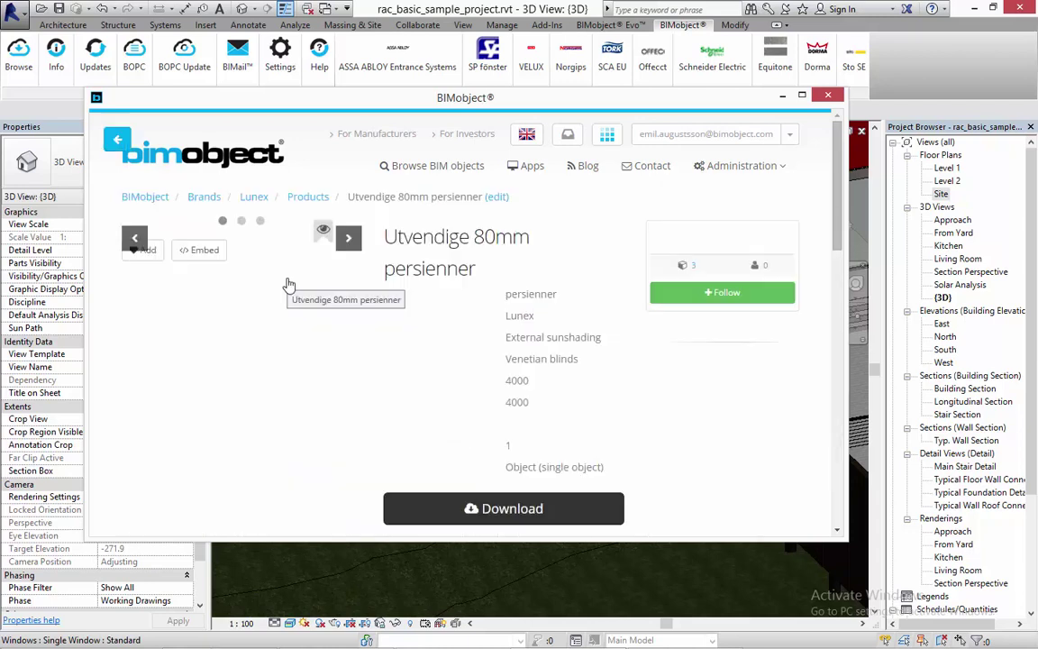
{"action": "mouse_move", "coordinate": [837, 171]}
{"action": "left_mouse_down"}
{"action": "mouse_move", "coordinate": [839, 233]}
{"action": "mouse_move", "coordinate": [838, 180]}
{"action": "left_mouse_up"}
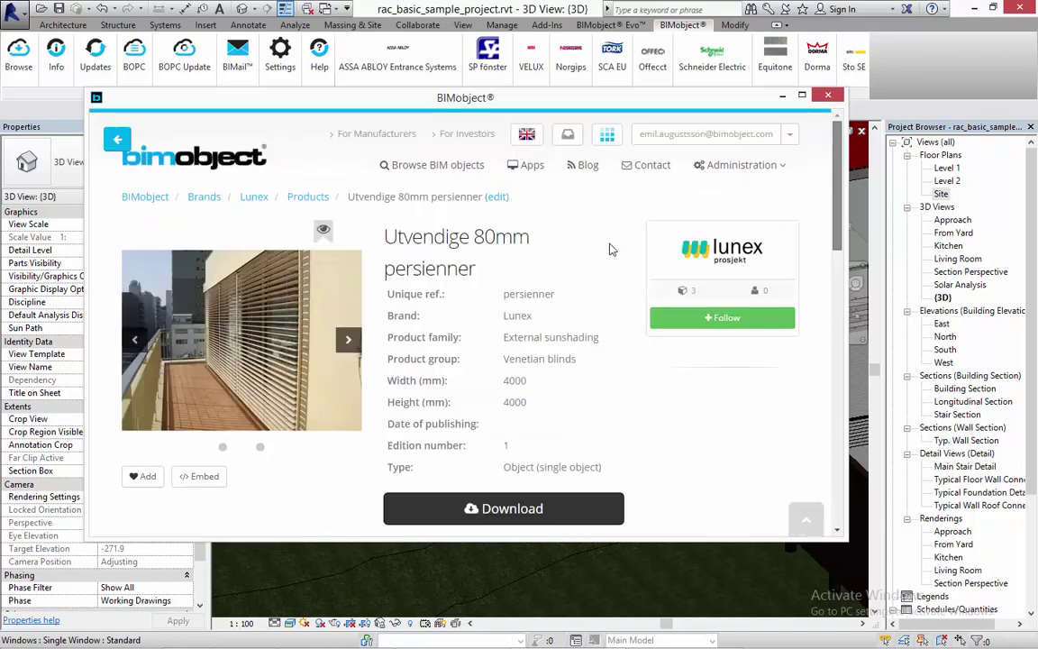
{"action": "left_click", "coordinate": [528, 503]}
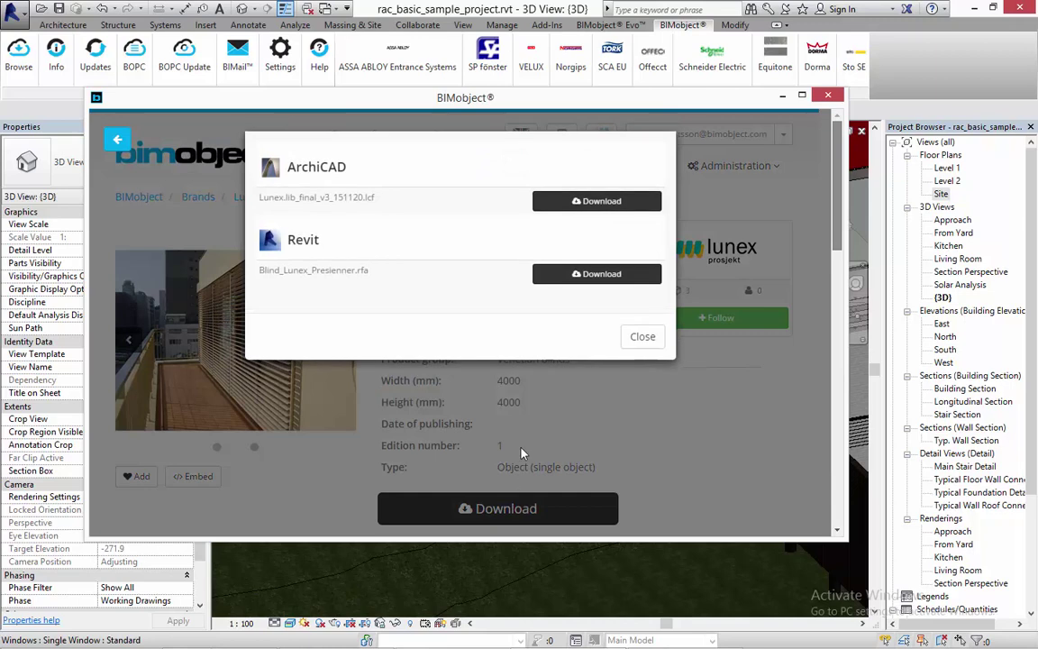
{"action": "left_click", "coordinate": [561, 274]}
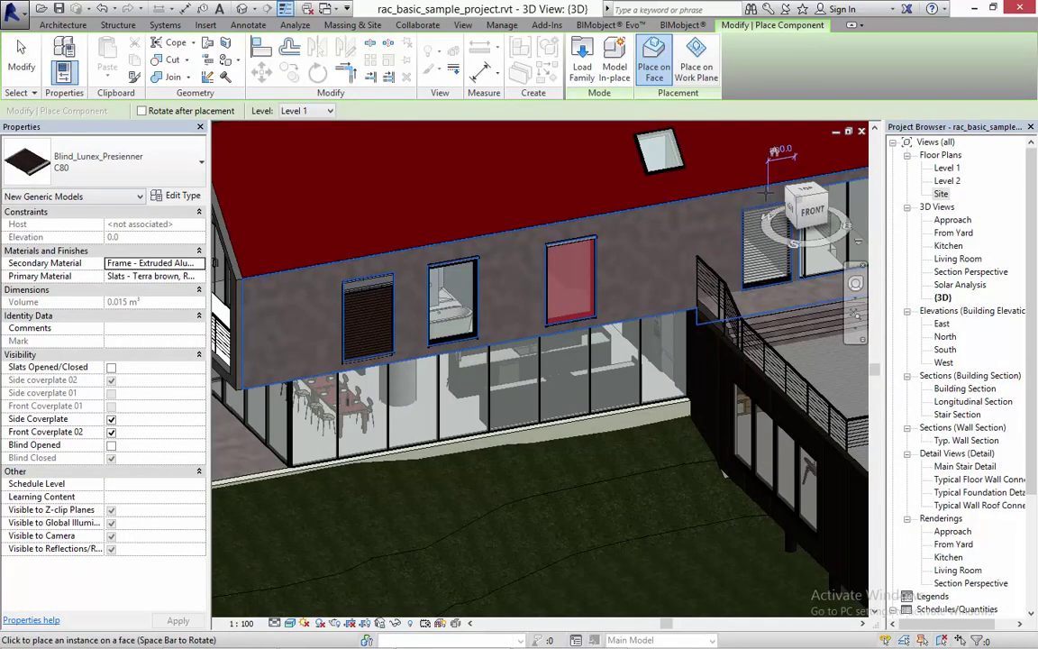
Step: Place a Blind_Lunex_Presienner C80 on the upper wall face over the window beside the terrace's glass doors
{"action": "left_click", "coordinate": [767, 192]}
{"action": "key", "text": "Escape"}
{"action": "key", "text": "Escape"}
{"action": "middle_click_drag", "start_coordinate": [629, 301], "coordinate": [657, 316]}
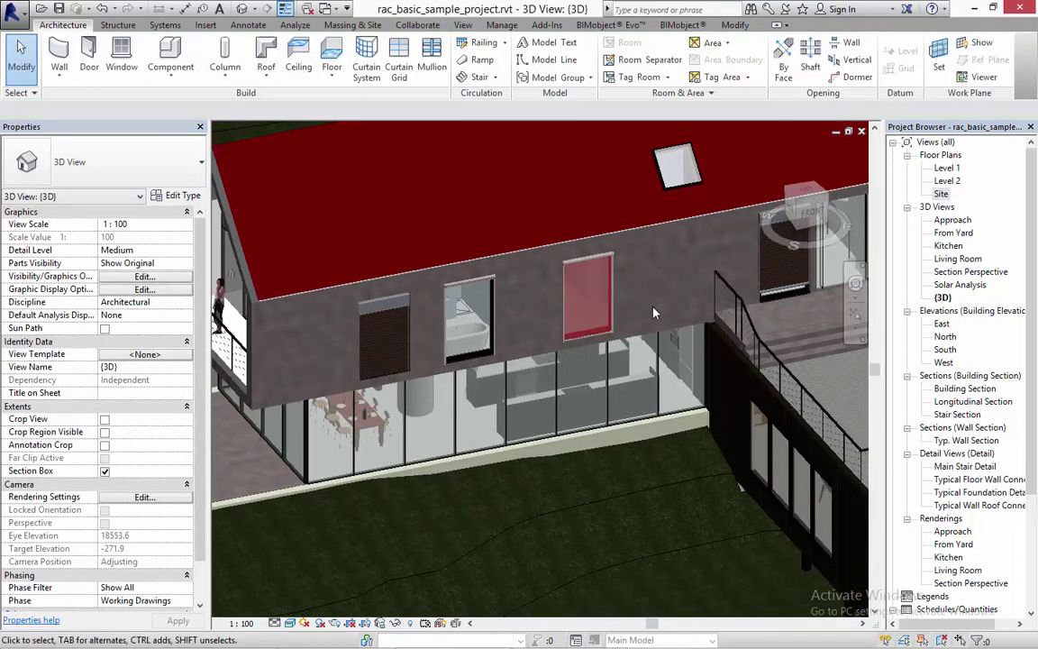
Step: Examine the placed Presienner blind up close and compare it with the other blinds along the facade
{"action": "left_click", "coordinate": [764, 274]}
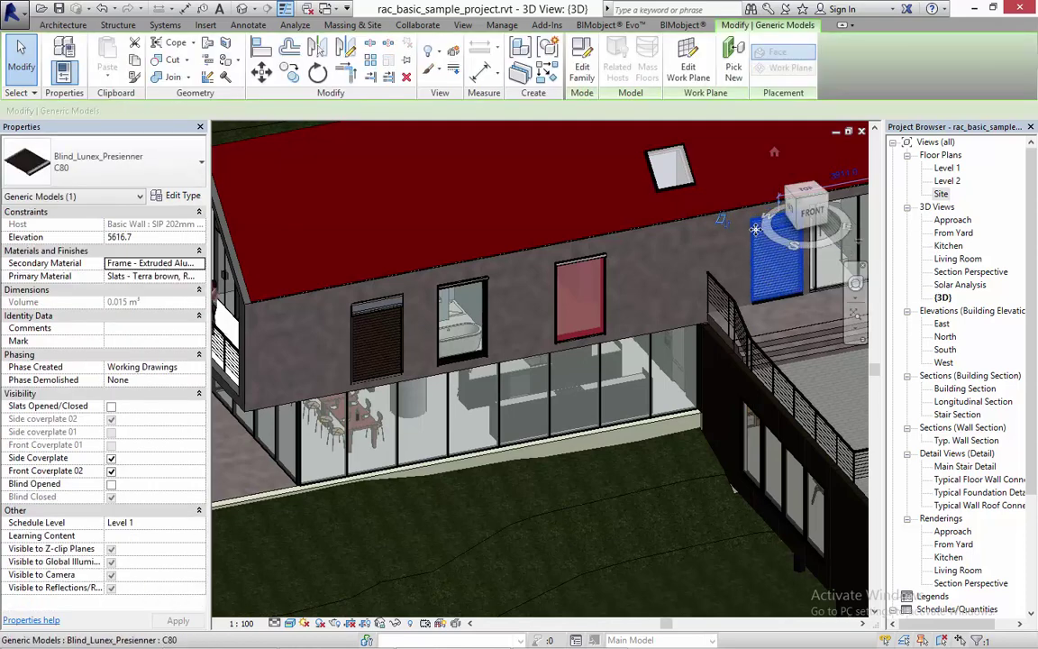
{"action": "scroll", "coordinate": [756, 227], "scroll_direction": "up", "scroll_amount": 2}
{"action": "scroll", "coordinate": [755, 228], "scroll_direction": "up", "scroll_amount": 2}
{"action": "left_click", "coordinate": [717, 231]}
{"action": "middle_click_drag", "start_coordinate": [716, 251], "coordinate": [670, 223], "text": "shift"}
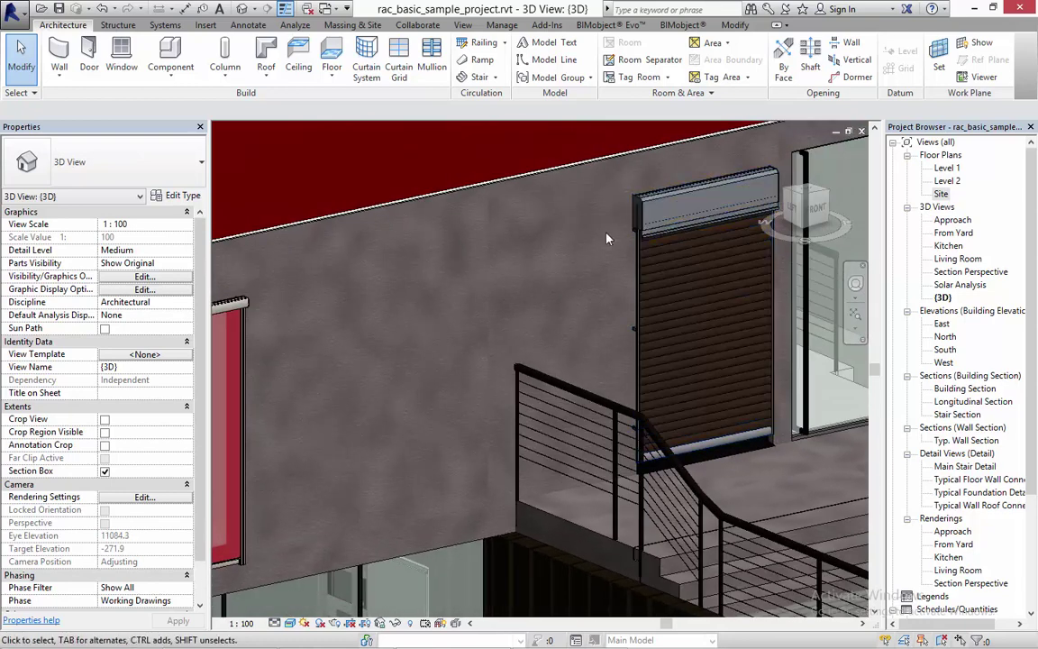
{"action": "scroll", "coordinate": [468, 308], "scroll_direction": "down", "scroll_amount": 2}
{"action": "middle_click_drag", "start_coordinate": [468, 308], "coordinate": [403, 337], "text": "shift"}
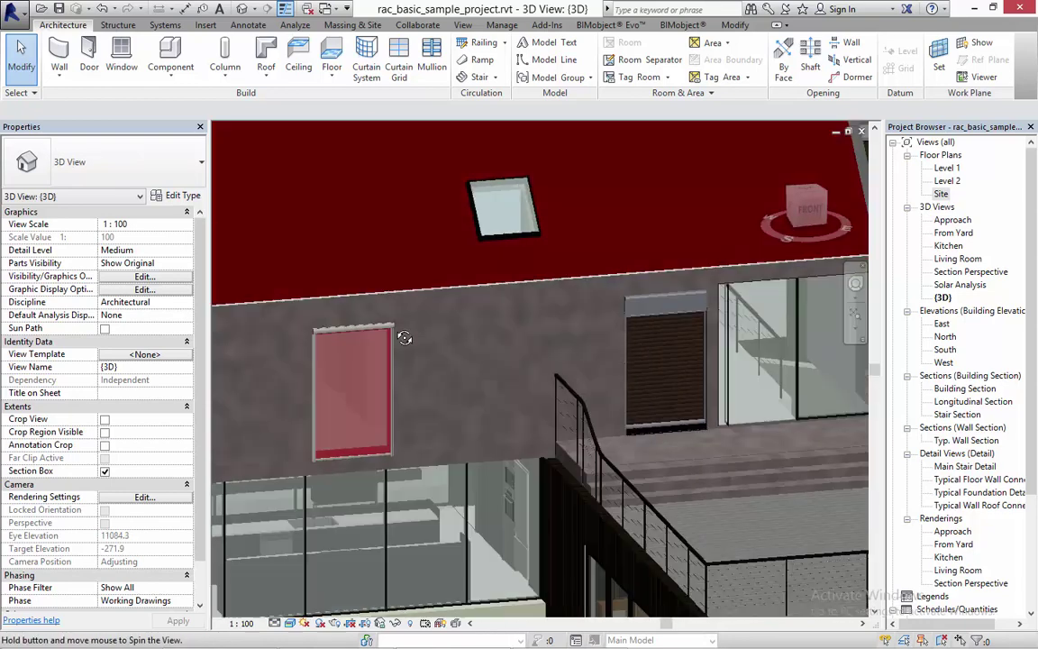
{"action": "middle_click_drag", "start_coordinate": [564, 335], "coordinate": [338, 361]}
{"action": "scroll", "coordinate": [338, 361], "scroll_direction": "up", "scroll_amount": 2}
{"action": "scroll", "coordinate": [359, 373], "scroll_direction": "down", "scroll_amount": 3}
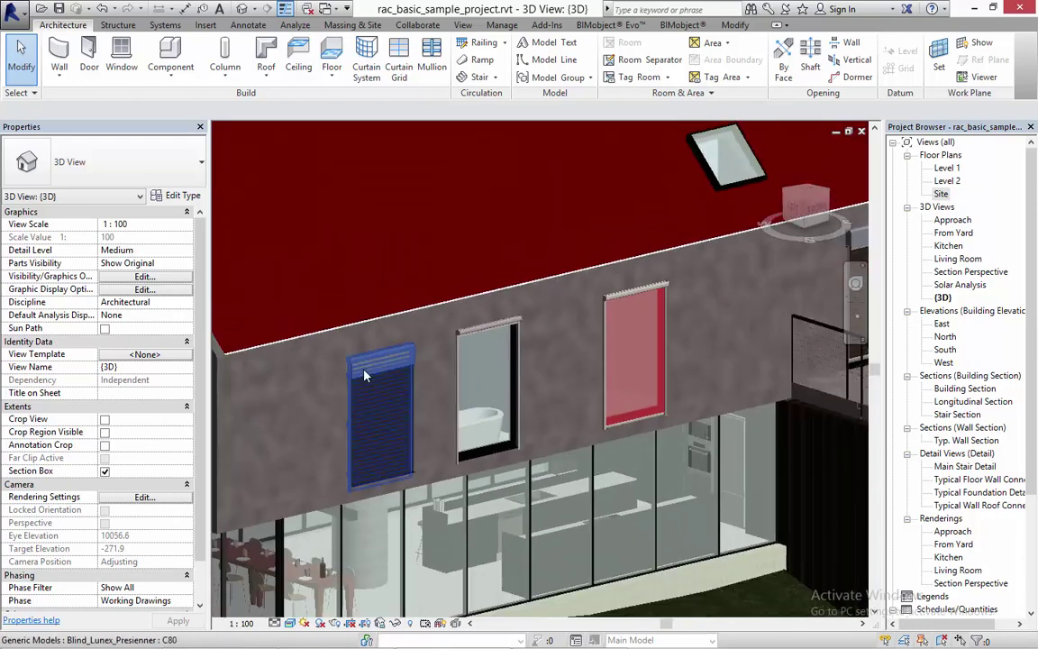
Step: Turn on Slats Opened/Closed and Blind Opened for the Presienner blind on the upper window above the dining area
{"action": "middle_click_drag", "start_coordinate": [440, 379], "coordinate": [563, 444], "text": "shift"}
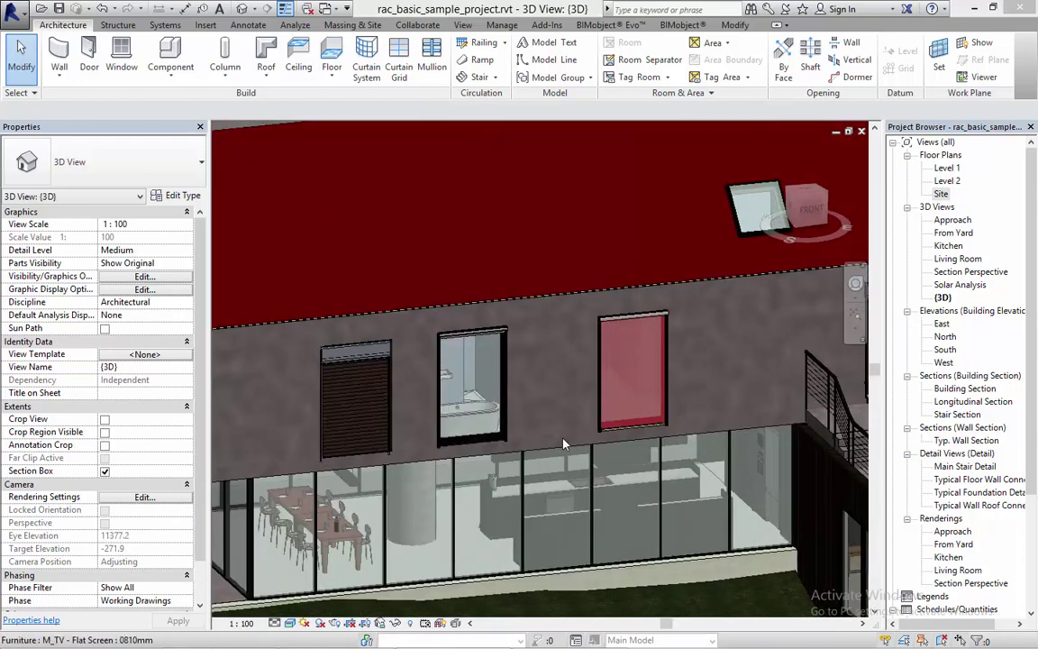
{"action": "left_click", "coordinate": [386, 370]}
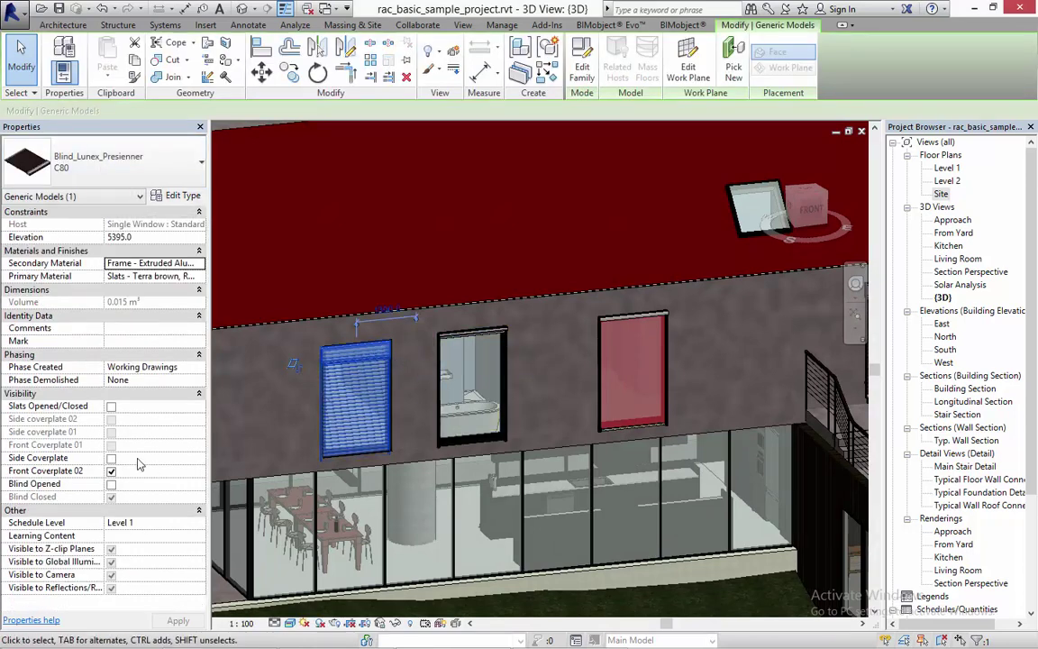
{"action": "left_click", "coordinate": [111, 406]}
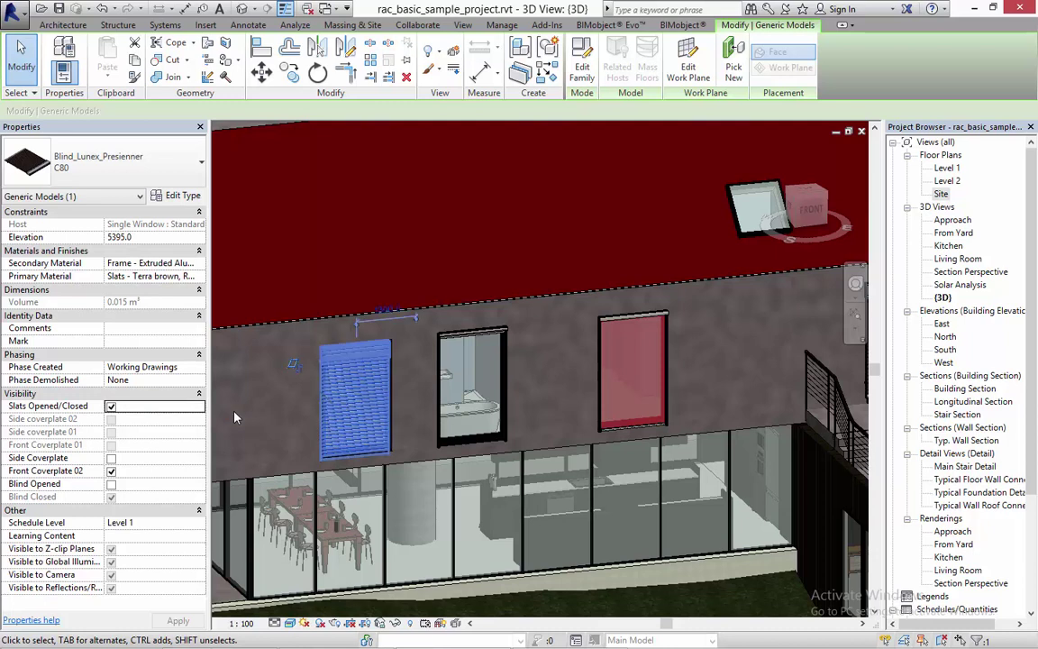
{"action": "key", "text": "Escape"}
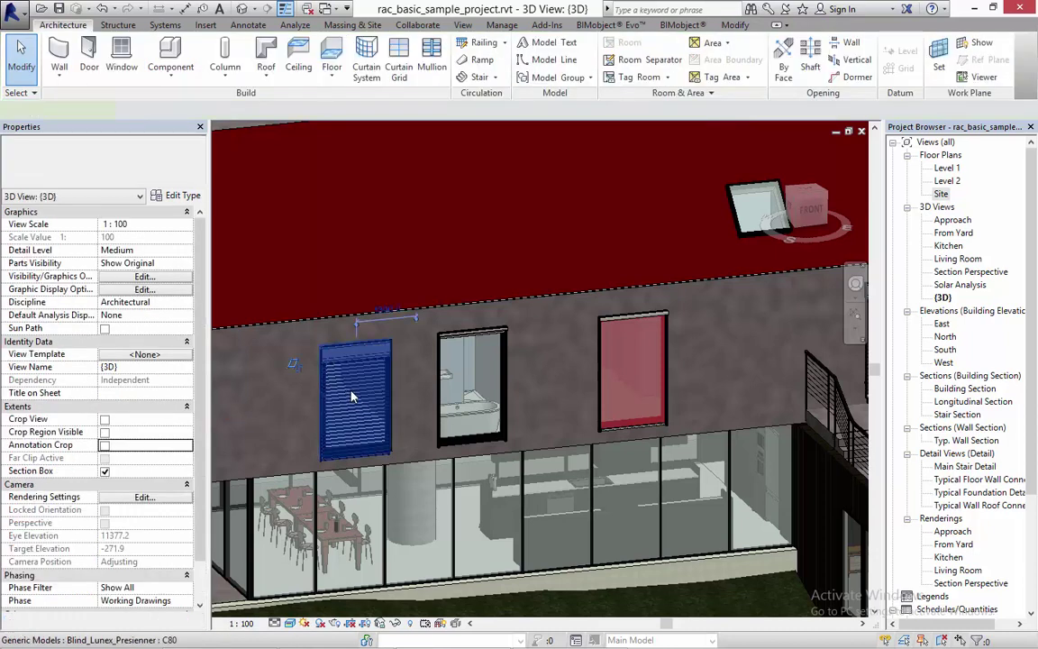
{"action": "left_click", "coordinate": [326, 363]}
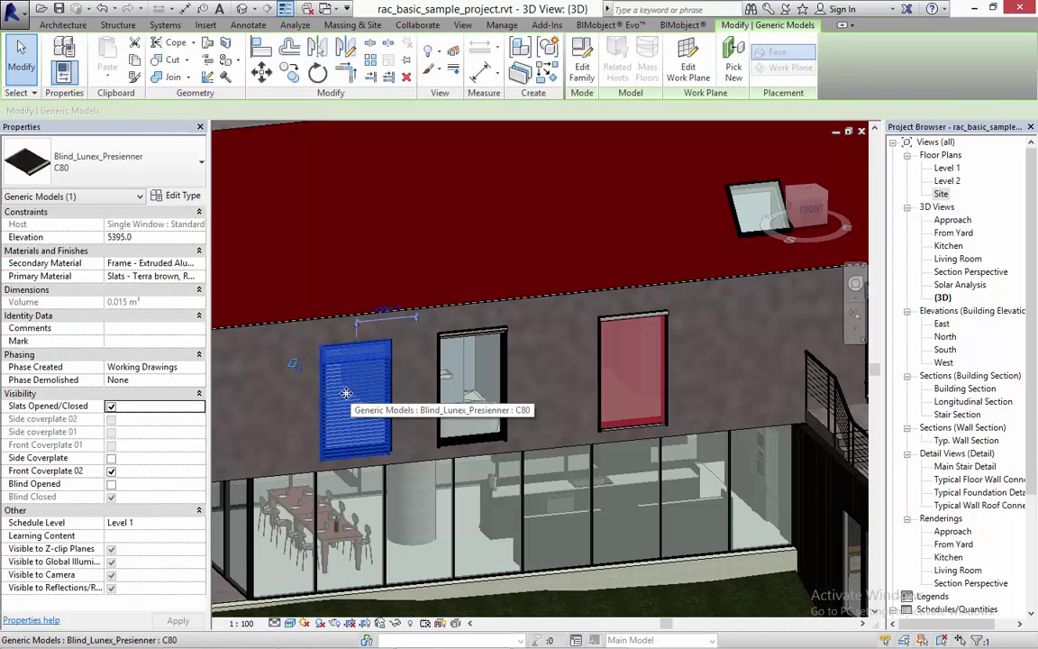
{"action": "left_click", "coordinate": [111, 484]}
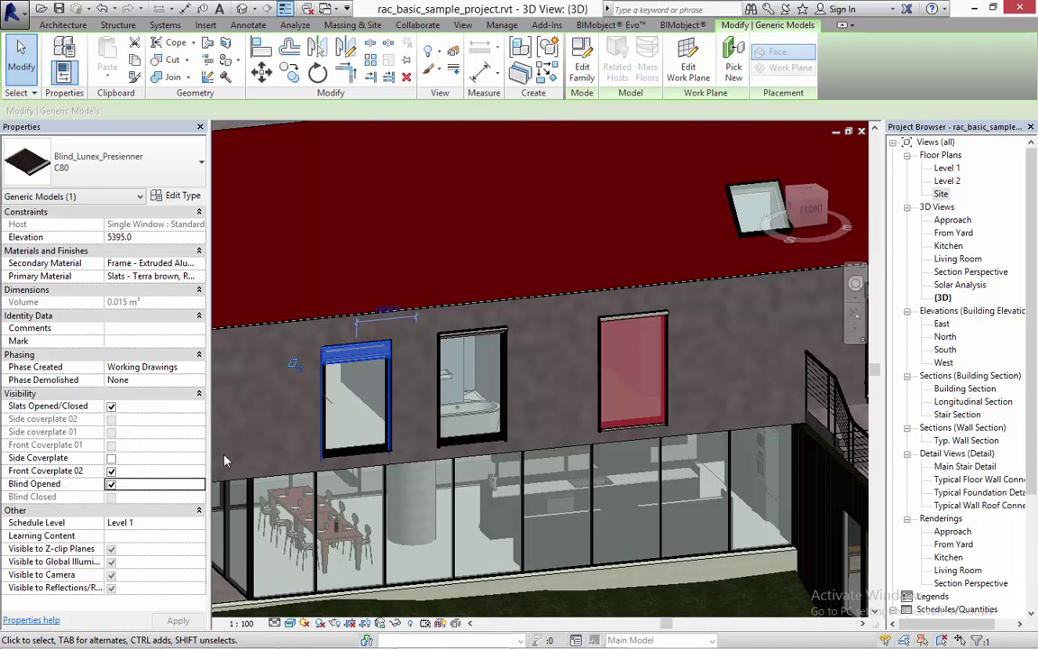
{"action": "key", "text": "Escape"}
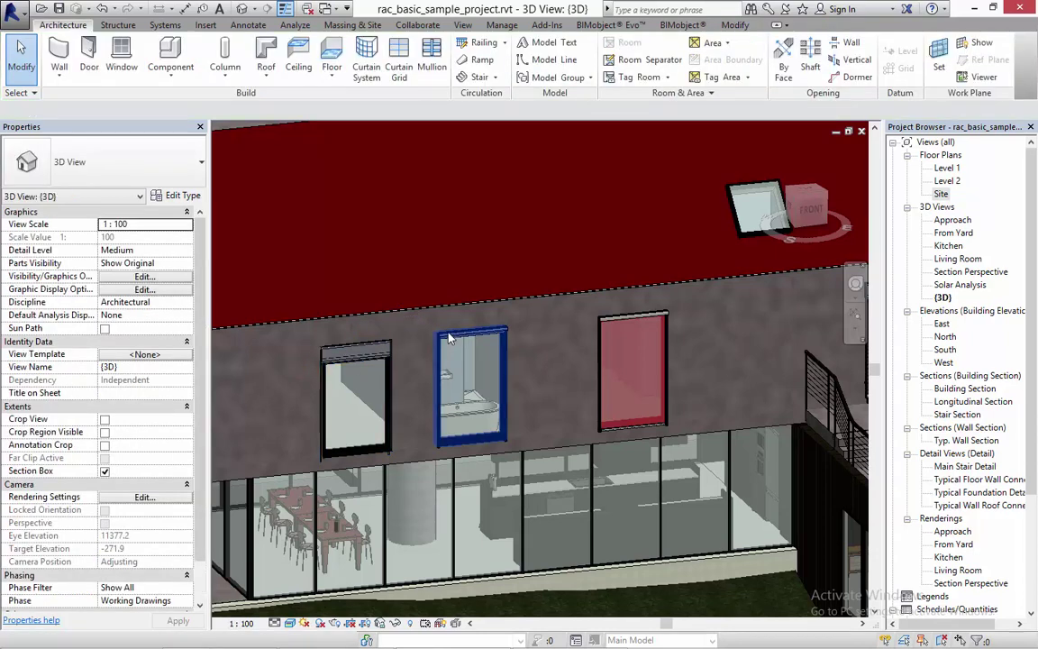
Step: Turn off Blind Opened and turn on Black out for the ScreenLine 90 blind on the bathroom window
{"action": "left_click", "coordinate": [449, 339]}
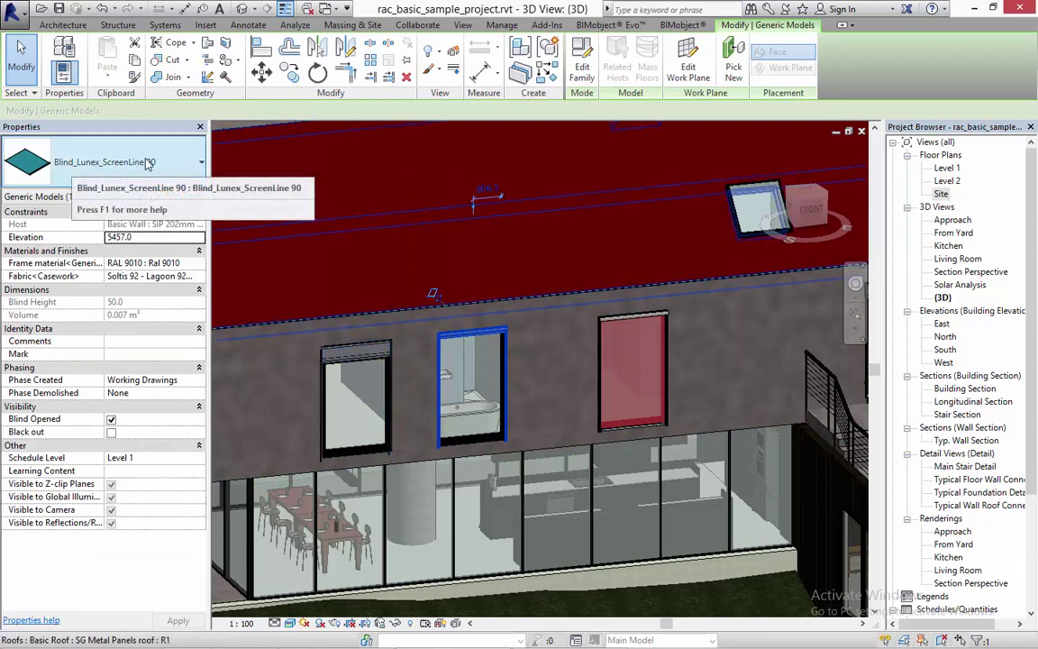
{"action": "left_click", "coordinate": [111, 420]}
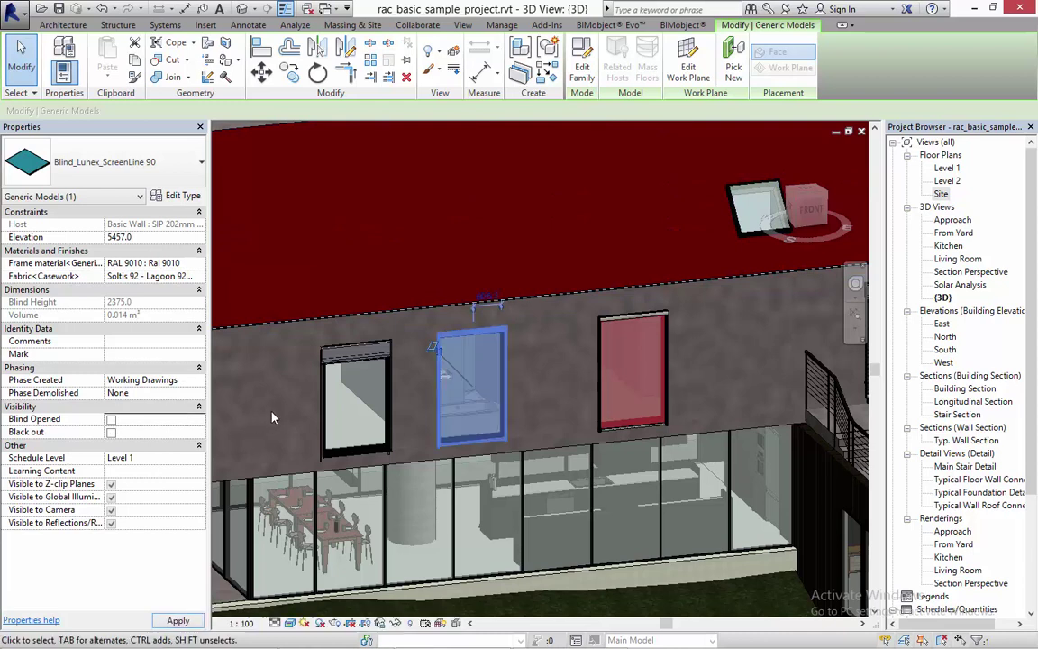
{"action": "key", "text": "Escape"}
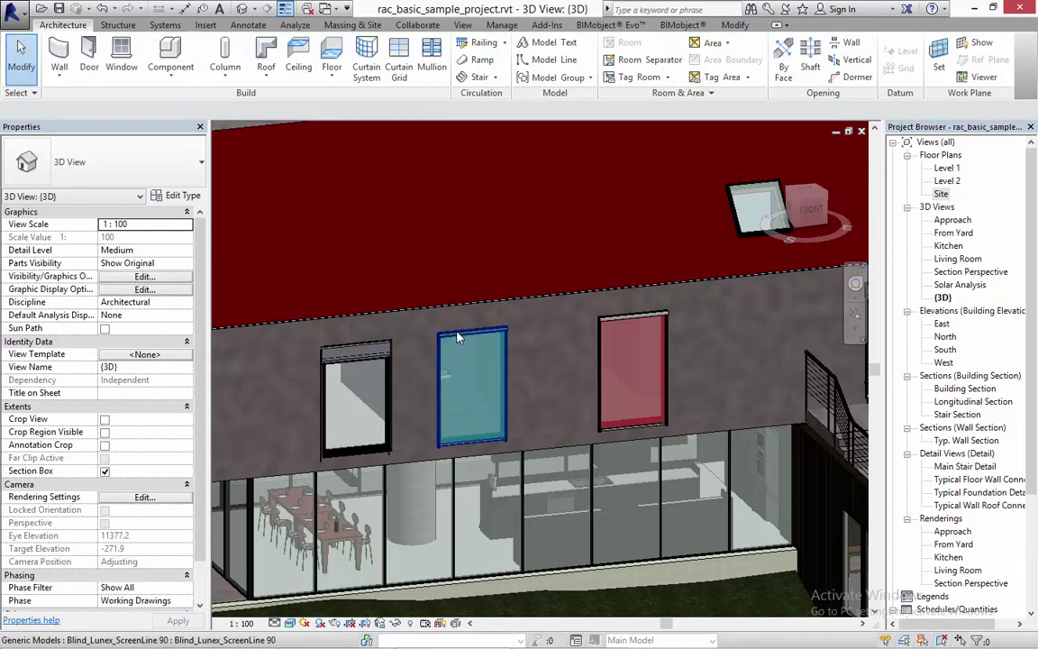
{"action": "left_click", "coordinate": [466, 394]}
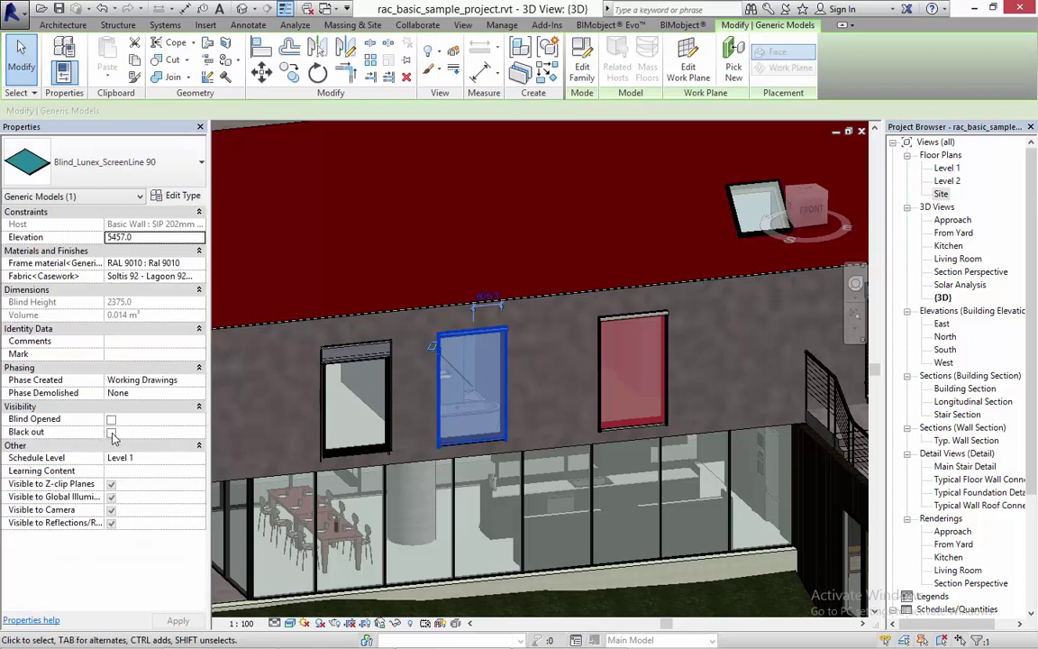
{"action": "left_click", "coordinate": [112, 434]}
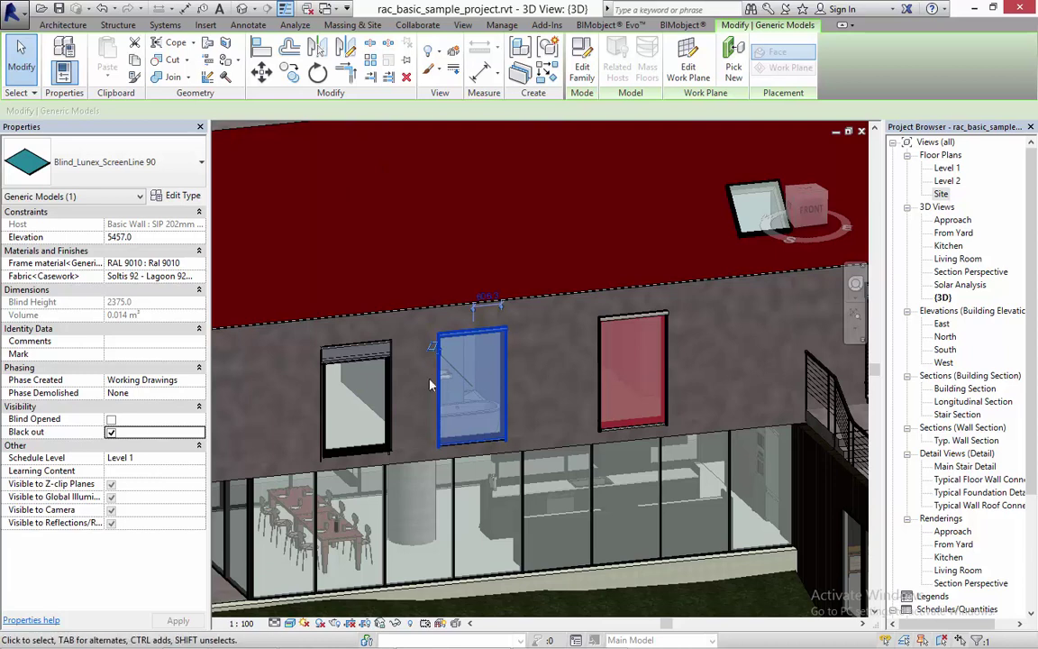
{"action": "key", "text": "Escape"}
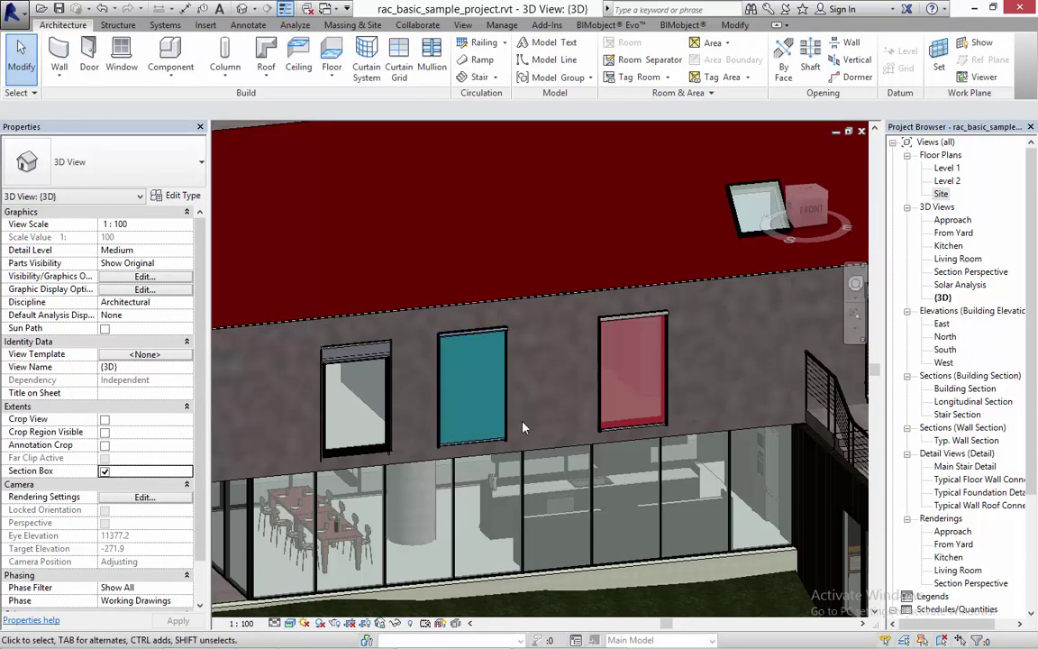
Step: Change the fabric of the red Zipscreen blind to Soltis 92 - Champagne - 92-2175
{"action": "left_click", "coordinate": [618, 327]}
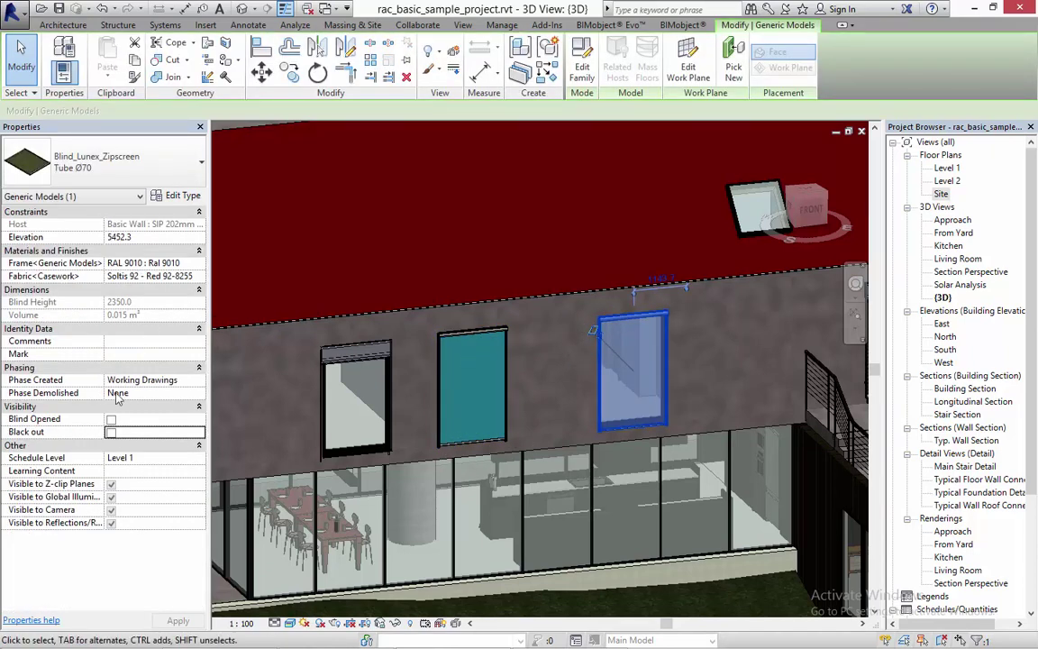
{"action": "left_click", "coordinate": [202, 275]}
{"action": "mouse_move", "coordinate": [240, 314]}
{"action": "left_mouse_down"}
{"action": "mouse_move", "coordinate": [238, 334]}
{"action": "mouse_move", "coordinate": [237, 304]}
{"action": "mouse_move", "coordinate": [237, 330]}
{"action": "left_mouse_up"}
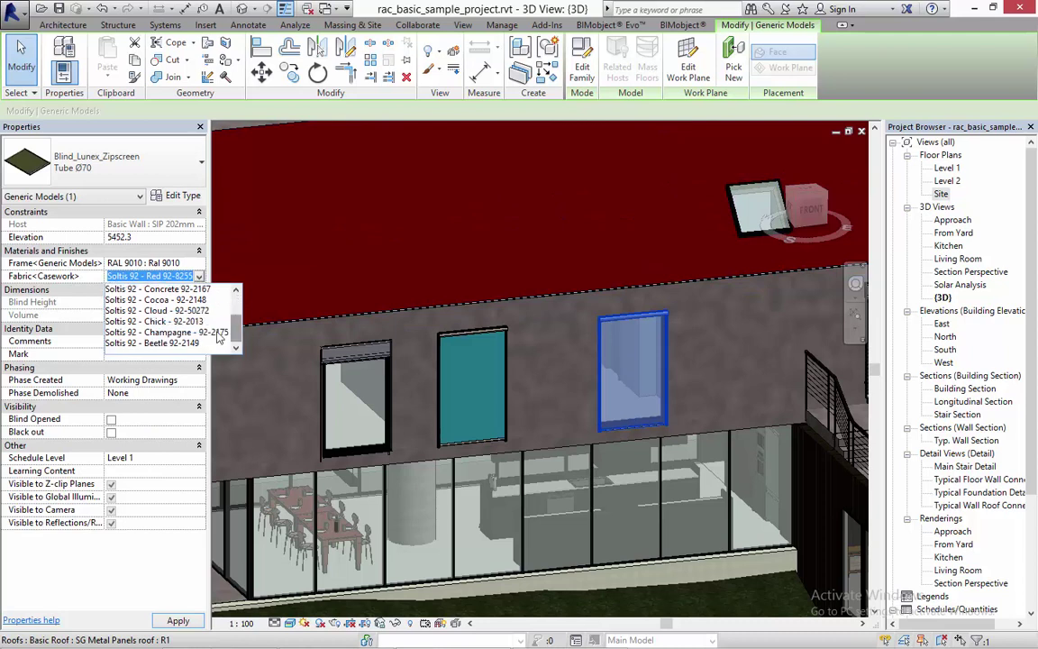
{"action": "left_click", "coordinate": [185, 333]}
{"action": "key", "text": "Escape"}
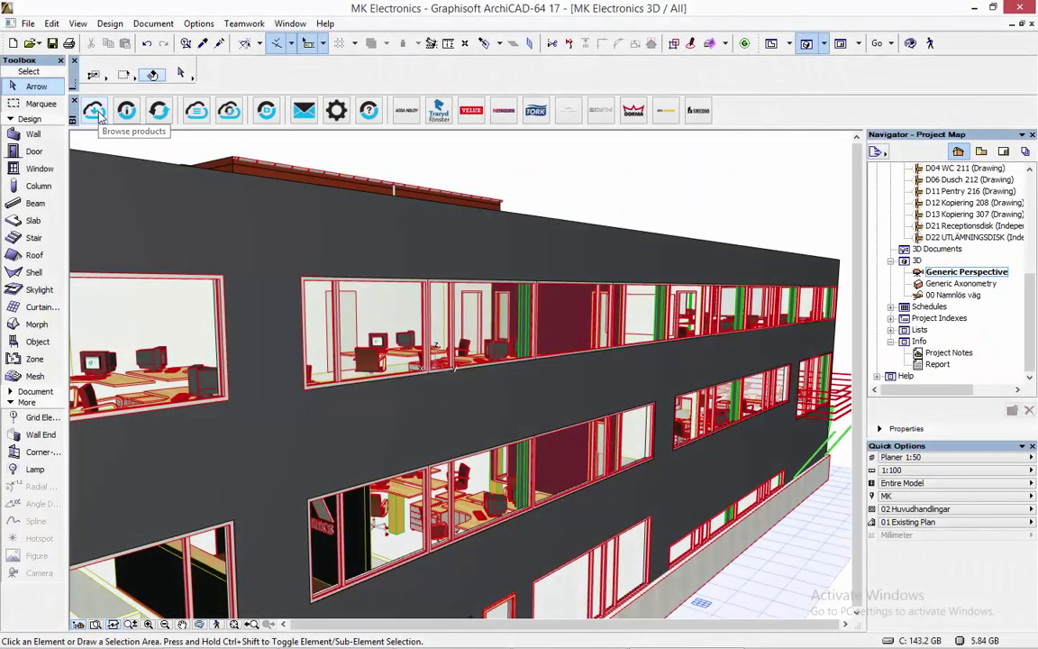
Step: In ArchiCAD, search the BIMobject library for Lunex and download the Zipscreen's ArchiCAD file Lunex.lib_final_v3_151120.lcf
{"action": "left_click", "coordinate": [96, 113]}
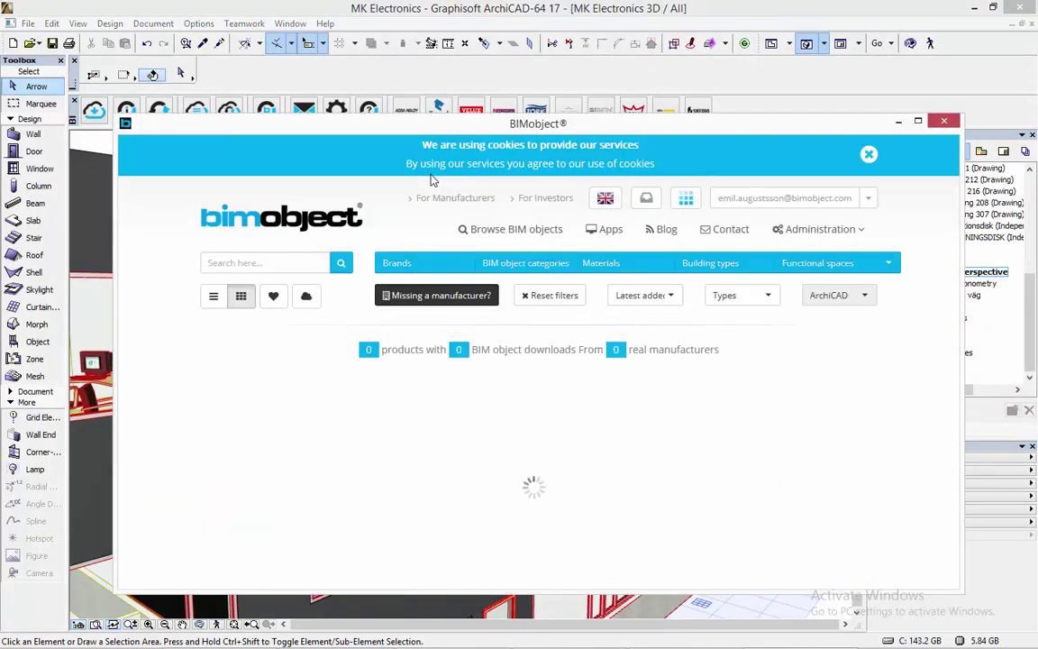
{"action": "left_click", "coordinate": [869, 155]}
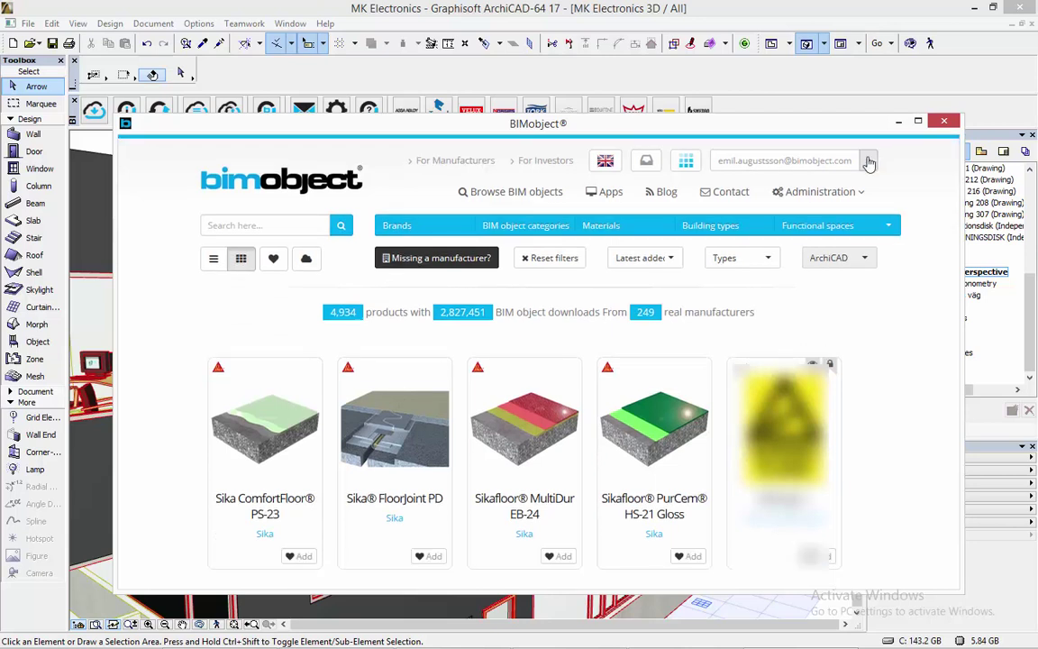
{"action": "left_click", "coordinate": [300, 230]}
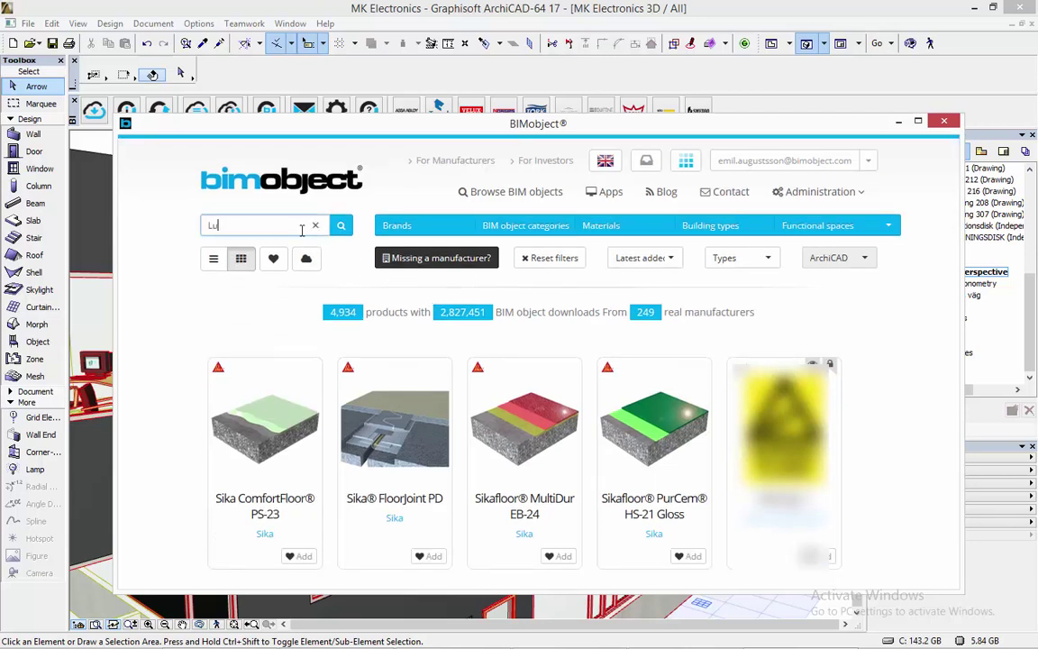
{"action": "key", "text": "Return"}
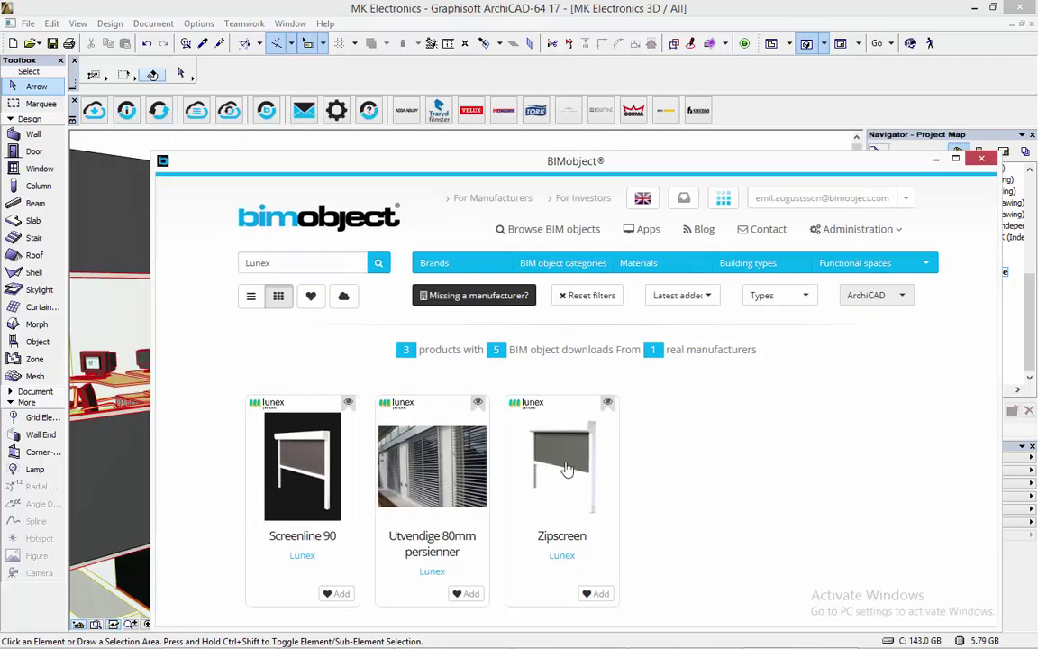
{"action": "left_click", "coordinate": [566, 467]}
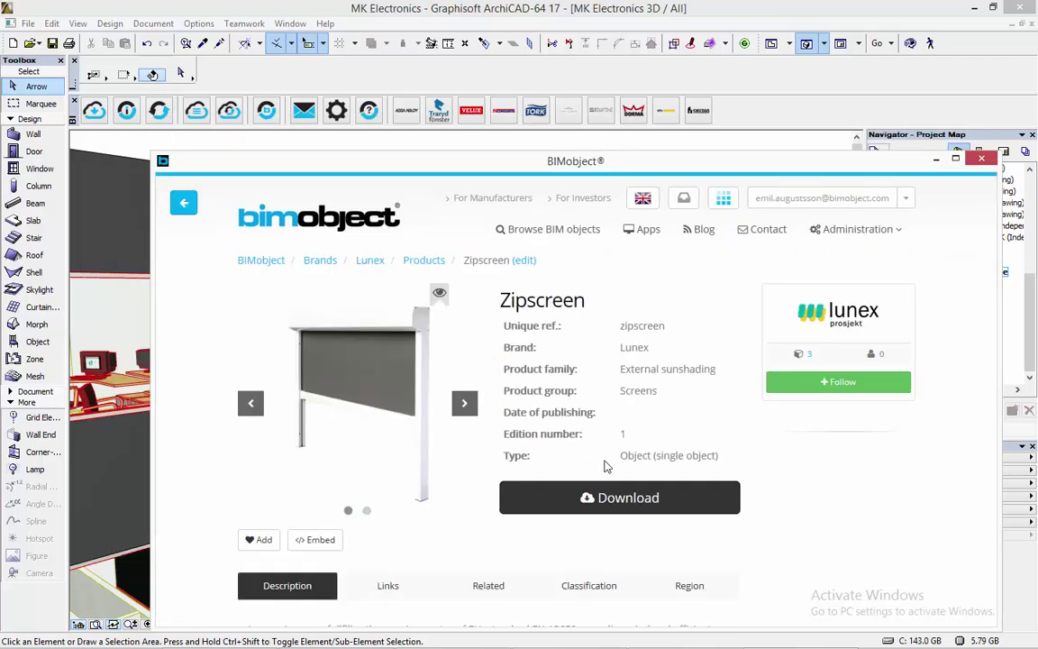
{"action": "left_click", "coordinate": [614, 498]}
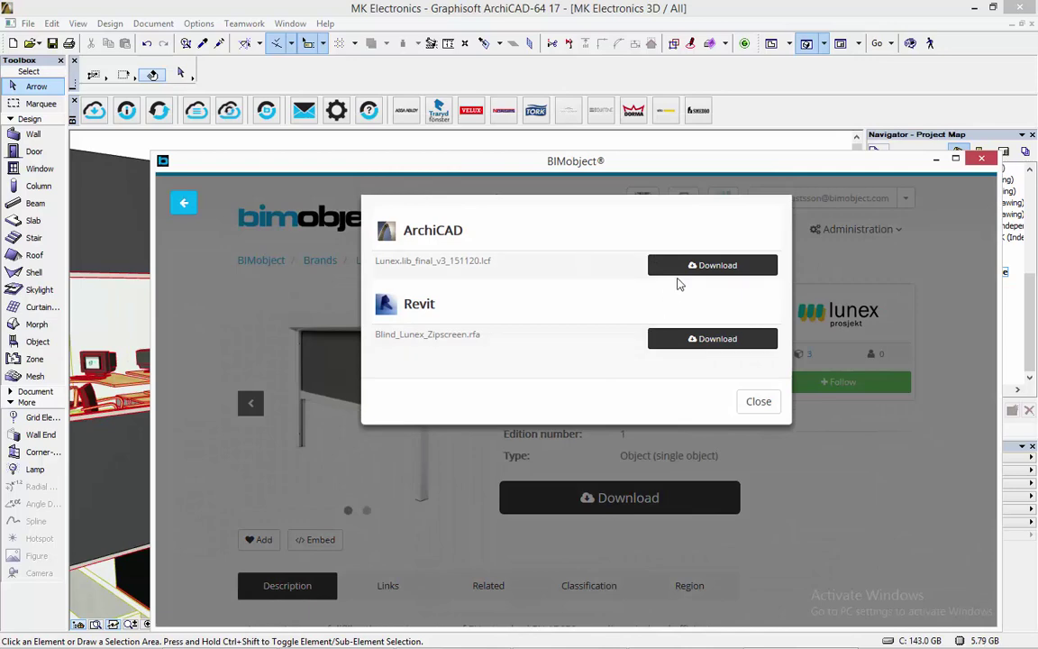
{"action": "left_click", "coordinate": [682, 268]}
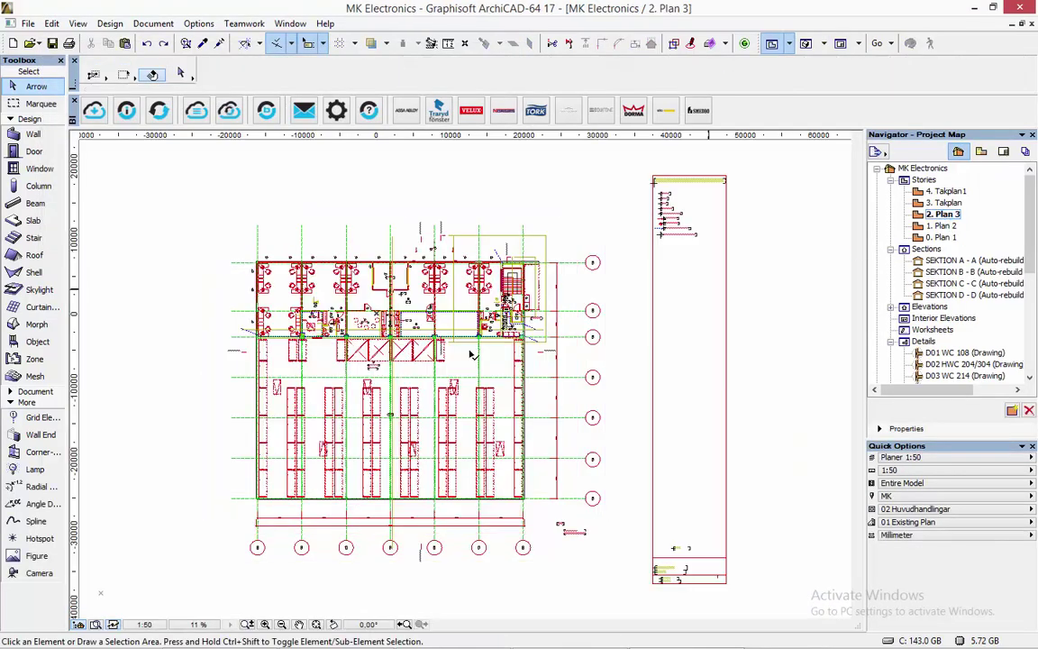
Step: Open the Zipscreen object's default settings and set operation mode Motor and color group Evolving with time [Soltis 92]
{"action": "scroll", "coordinate": [416, 265], "scroll_direction": "up", "scroll_amount": 5}
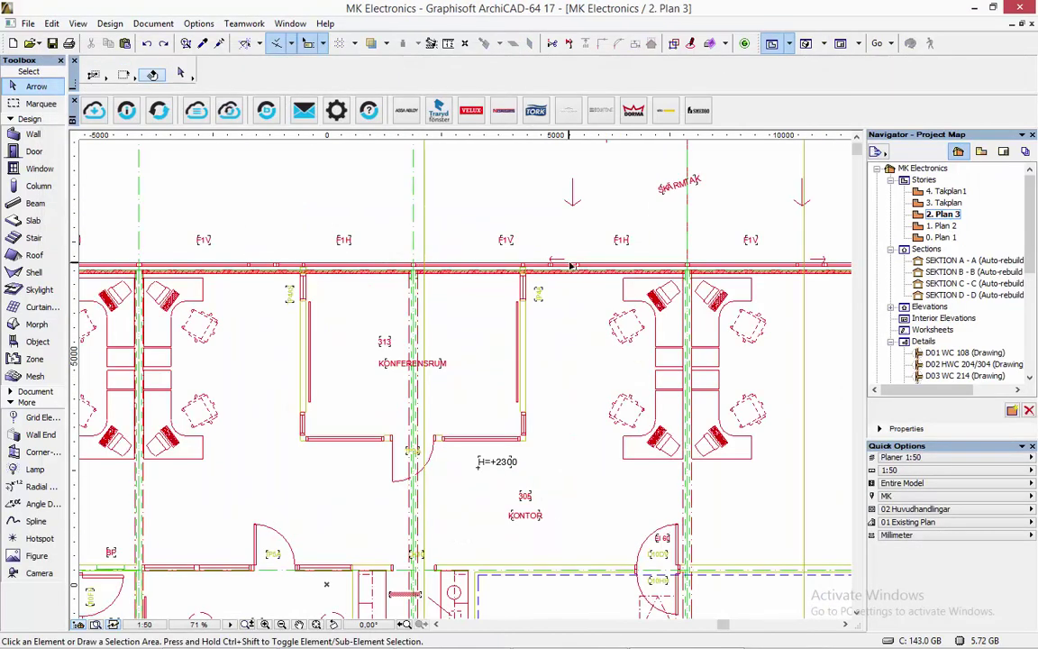
{"action": "scroll", "coordinate": [570, 265], "scroll_direction": "up", "scroll_amount": 4}
{"action": "scroll", "coordinate": [568, 263], "scroll_direction": "down", "scroll_amount": 2}
{"action": "left_click", "coordinate": [37, 342]}
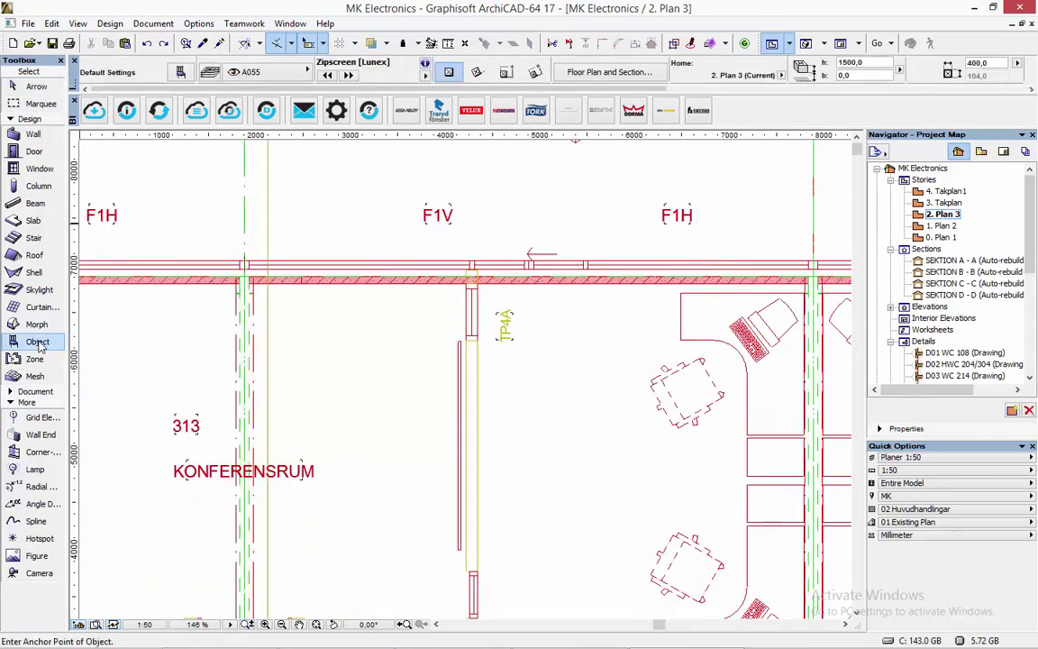
{"action": "double_click", "coordinate": [37, 341]}
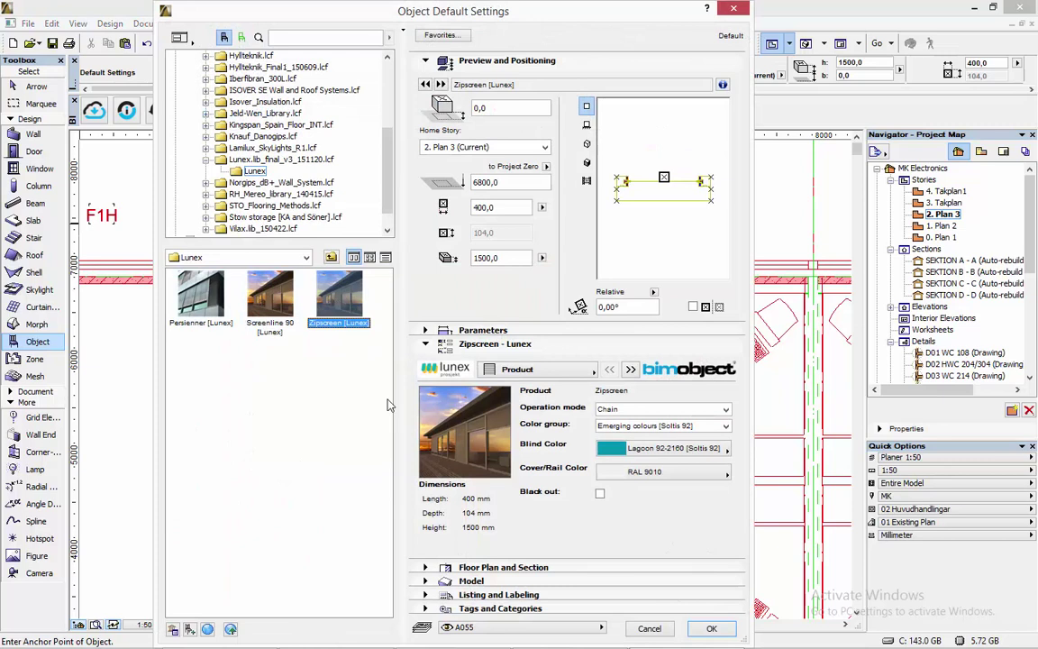
{"action": "left_click", "coordinate": [663, 410]}
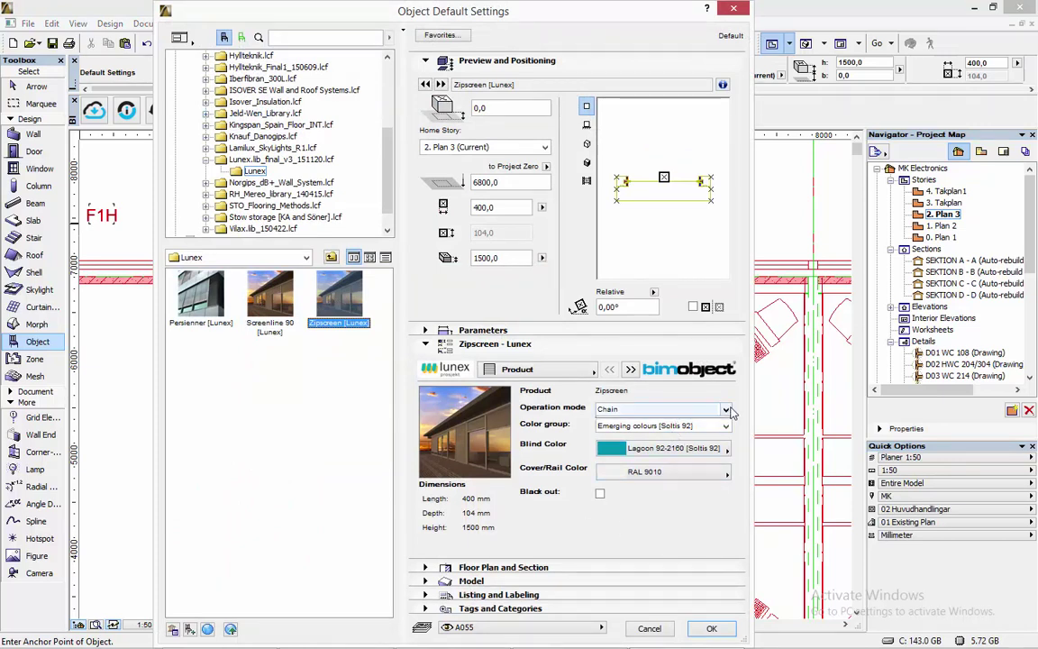
{"action": "left_click", "coordinate": [647, 388]}
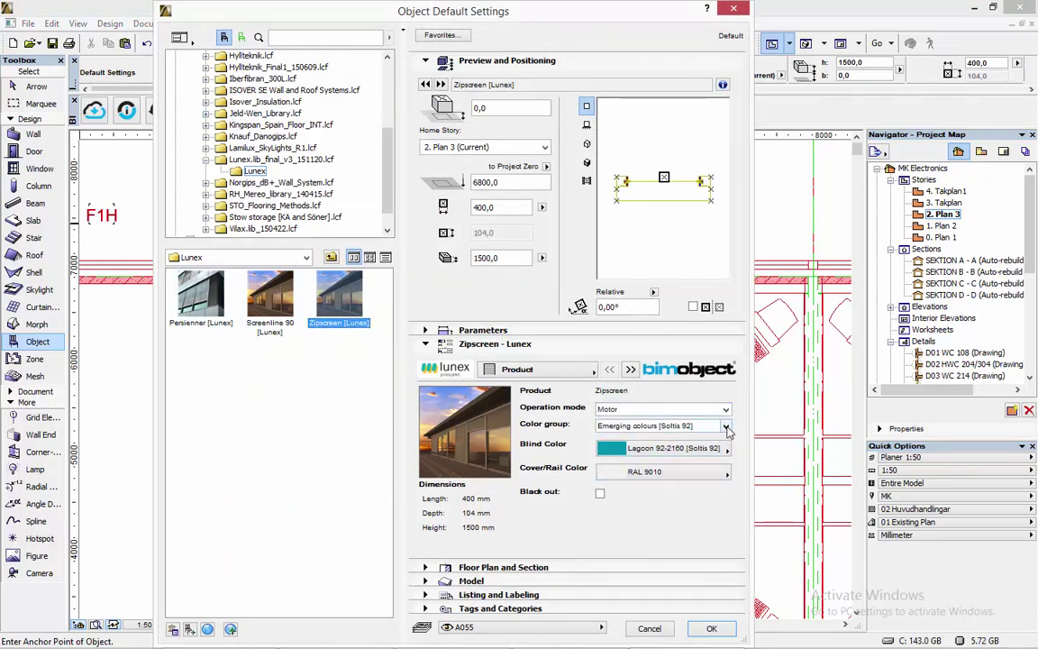
{"action": "left_click", "coordinate": [726, 427]}
{"action": "left_click", "coordinate": [671, 459]}
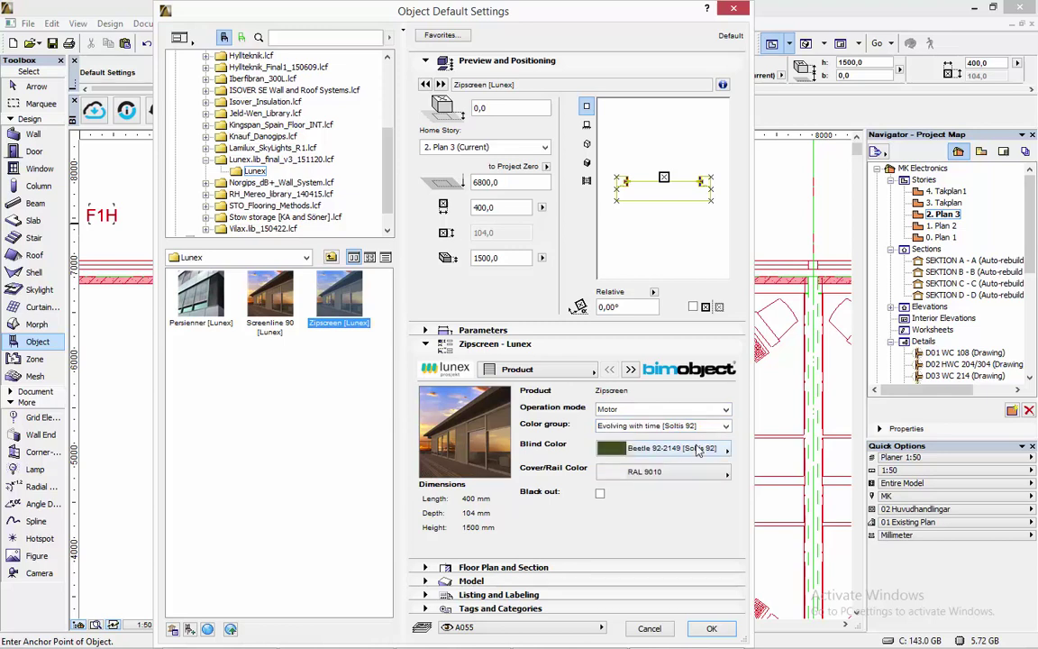
Step: Set the Zipscreen's blind color to Gold 92-50273 [Soltis 92] and accept the object settings
{"action": "left_click", "coordinate": [680, 448]}
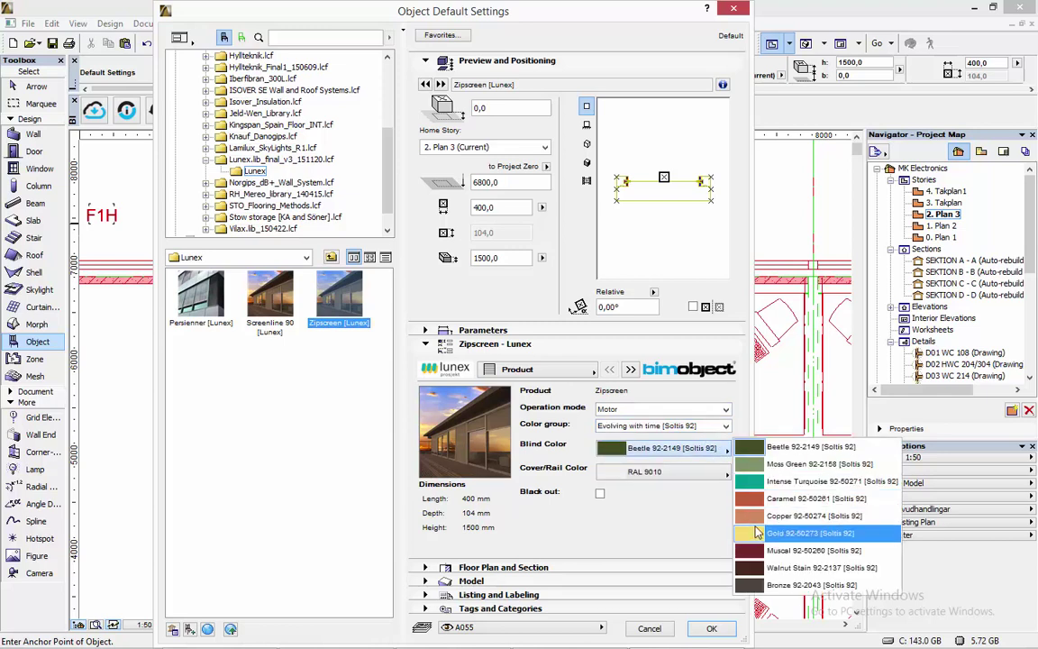
{"action": "left_click", "coordinate": [755, 516]}
{"action": "left_click", "coordinate": [712, 448]}
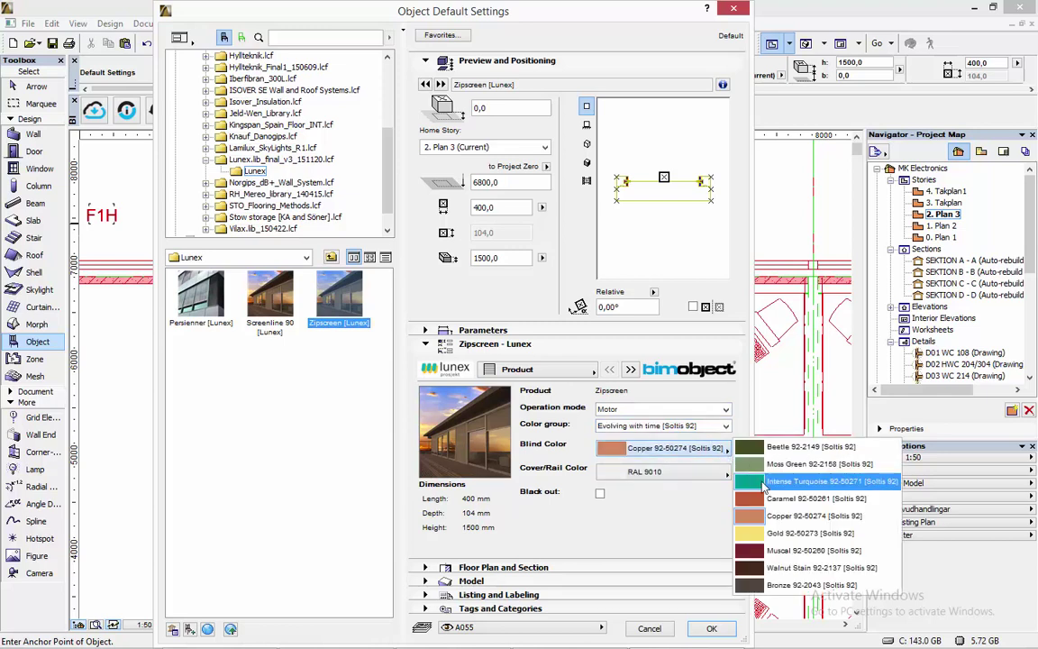
{"action": "left_click", "coordinate": [764, 532]}
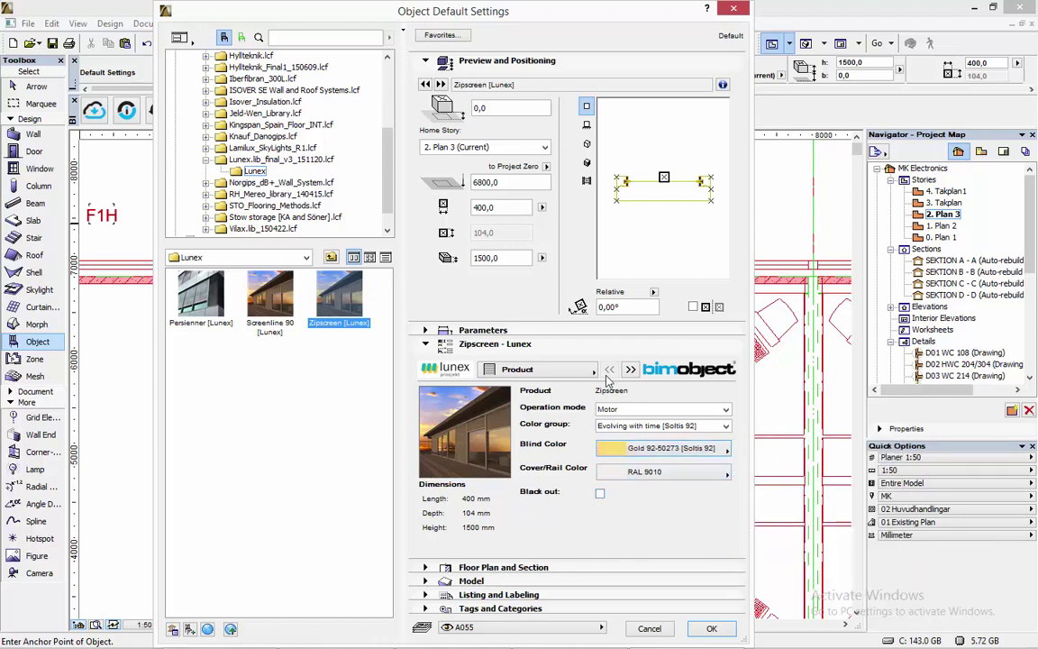
{"action": "left_click", "coordinate": [708, 629]}
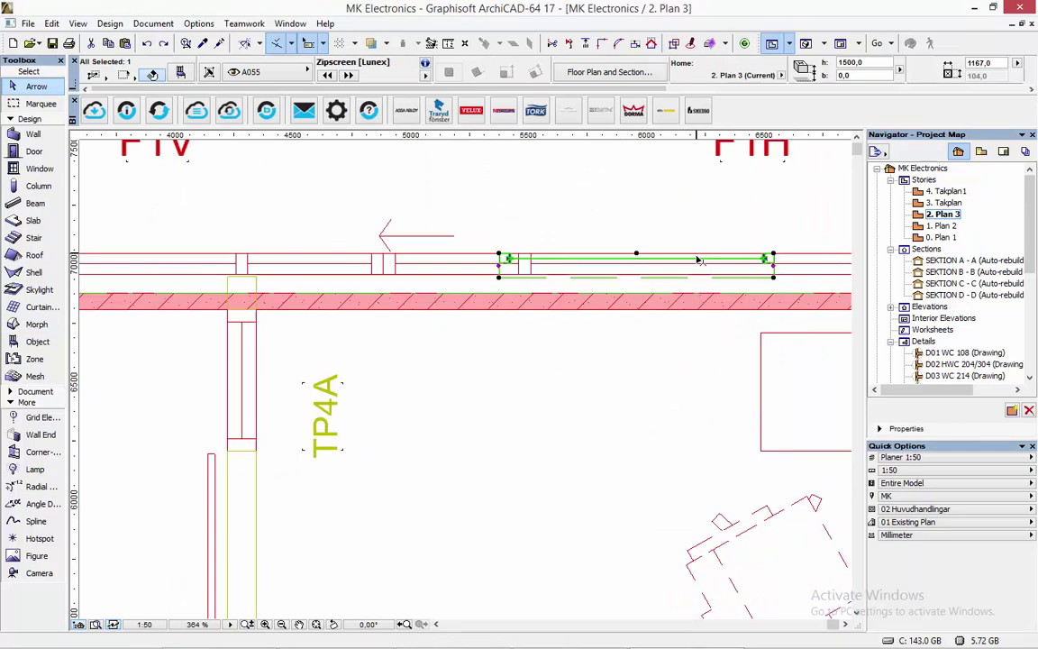
Step: On the floor plan, stretch the Zipscreen blind to a width of 4000 mm and move it outward from the facade
{"action": "left_click", "coordinate": [500, 262]}
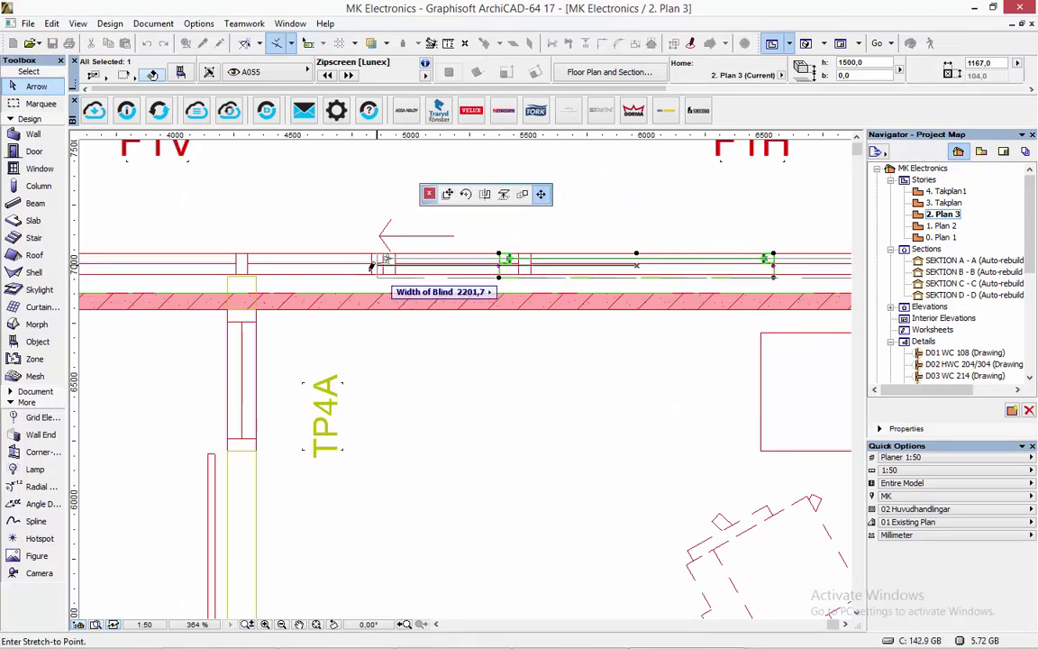
{"action": "left_click", "coordinate": [139, 269]}
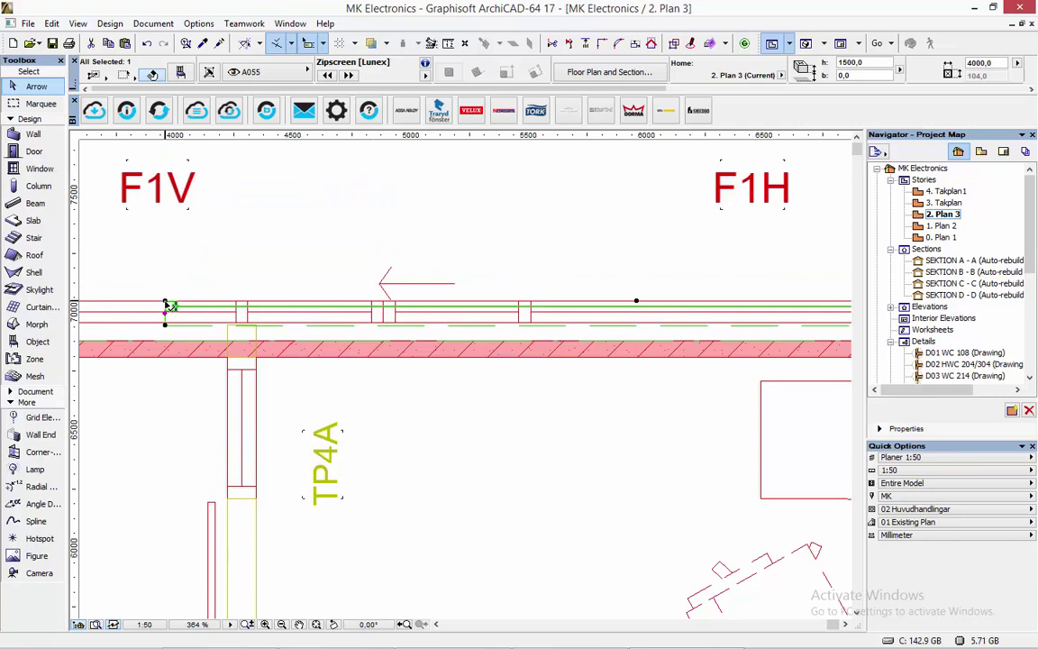
{"action": "left_click", "coordinate": [170, 307]}
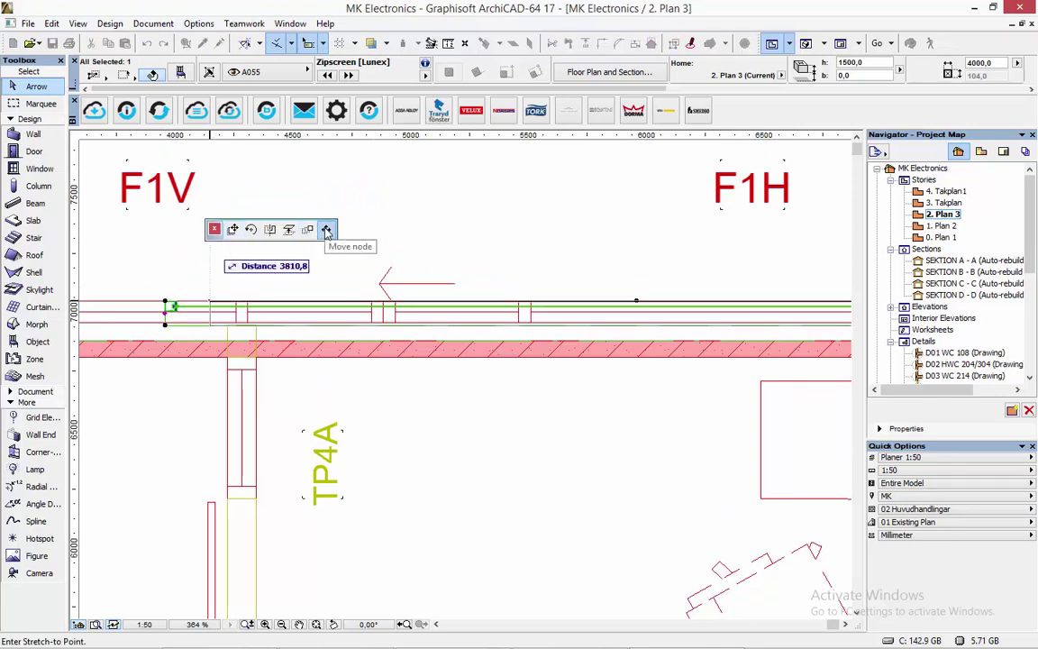
{"action": "left_click", "coordinate": [233, 231]}
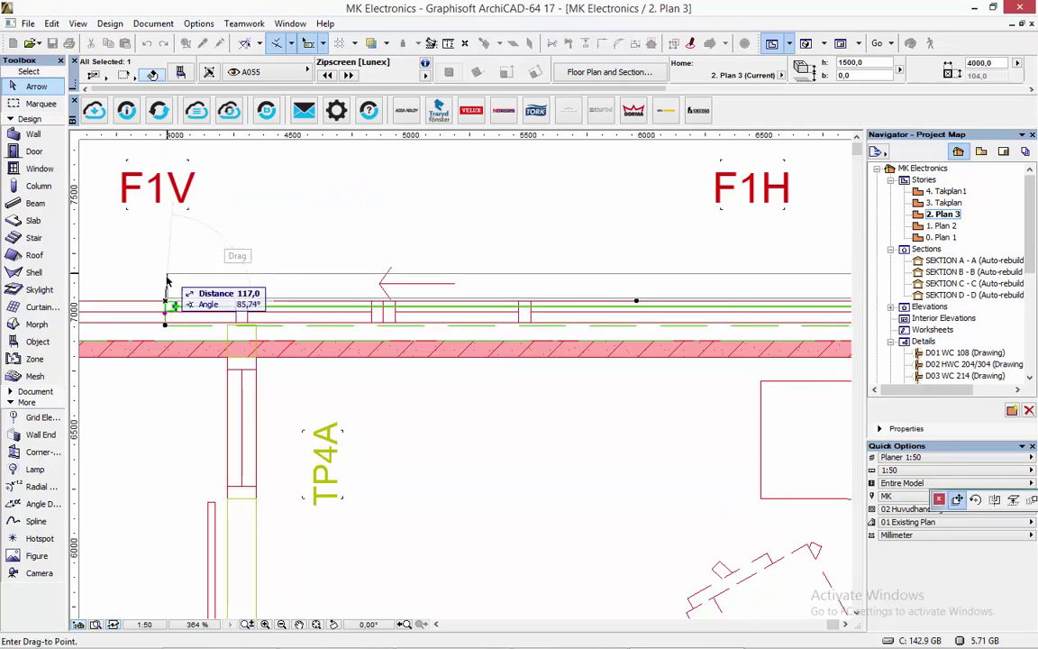
{"action": "left_click", "coordinate": [165, 281]}
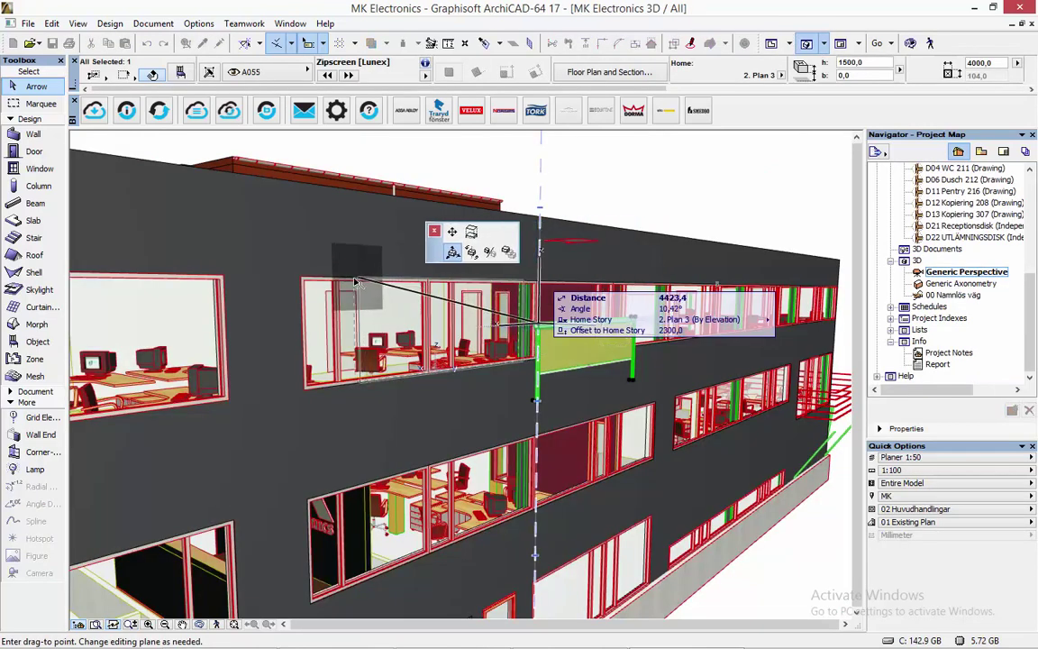
Step: In the 3D view, move the blind to the upper corner of the top-floor window and lower its fabric fully
{"action": "left_click", "coordinate": [303, 271]}
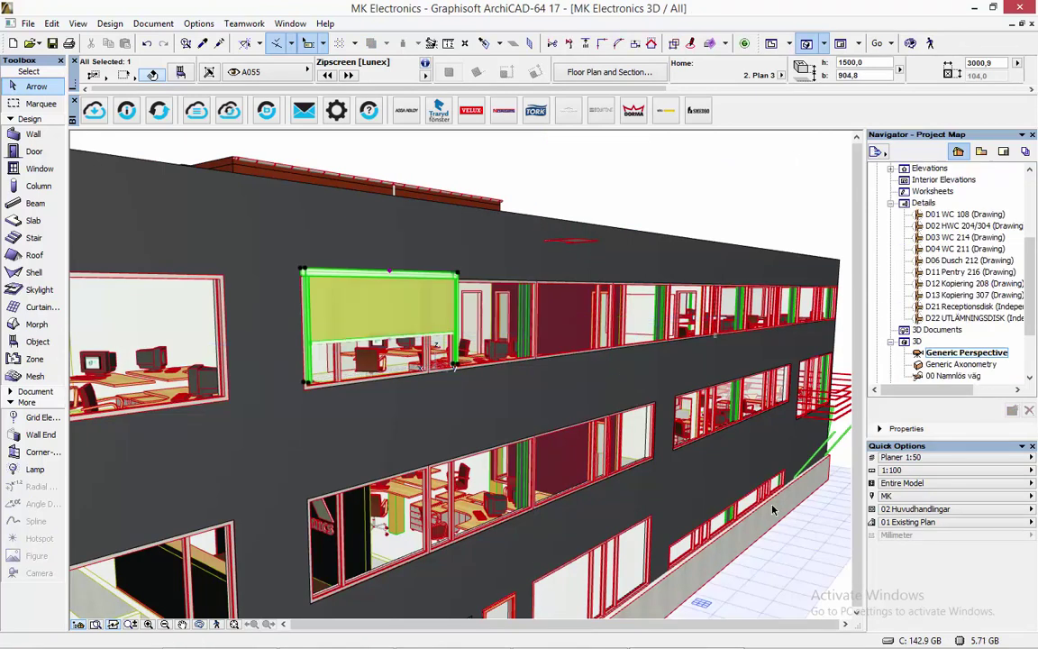
{"action": "left_click", "coordinate": [392, 345]}
{"action": "left_click", "coordinate": [415, 430]}
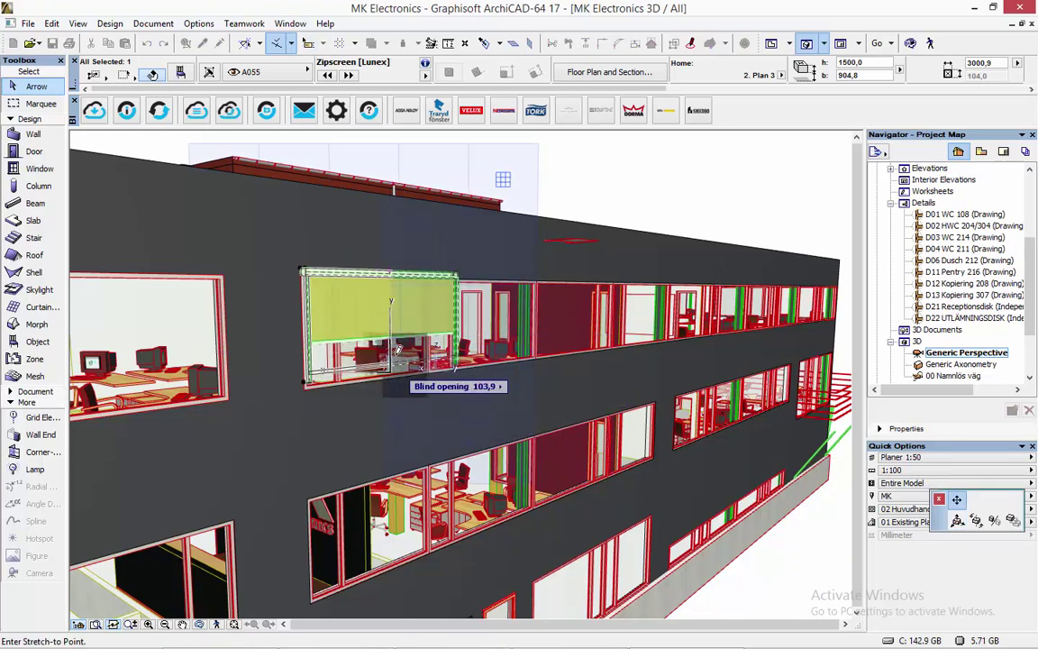
{"action": "left_click", "coordinate": [400, 368]}
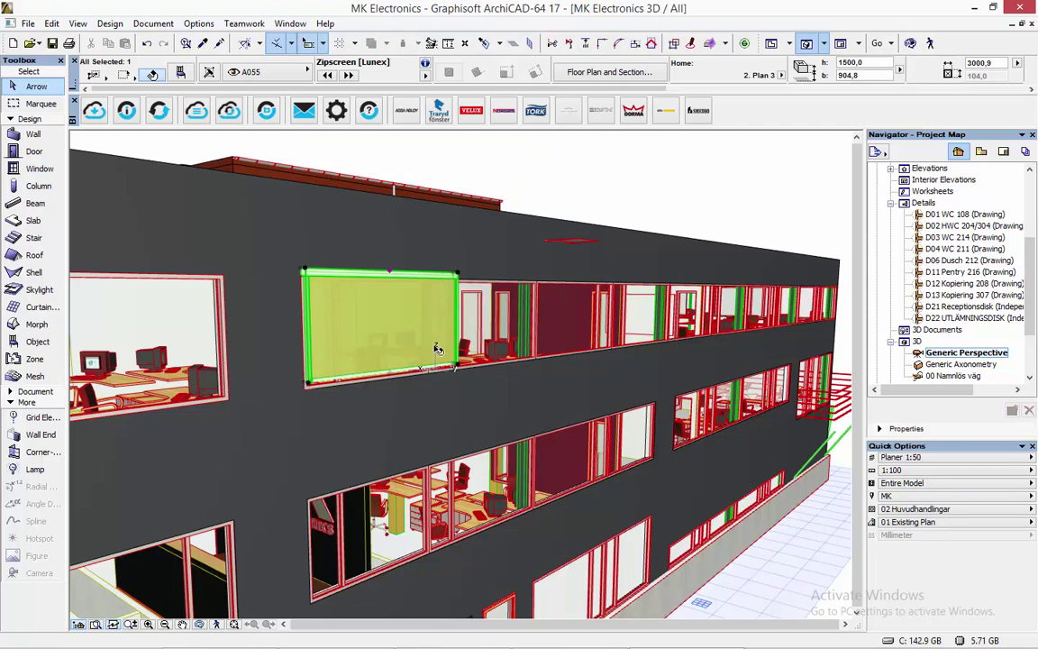
Step: Stretch the blind's height to about 1681 mm and lower the whole blind to a base height of about 754 mm
{"action": "scroll", "coordinate": [386, 304], "scroll_direction": "up", "scroll_amount": 3}
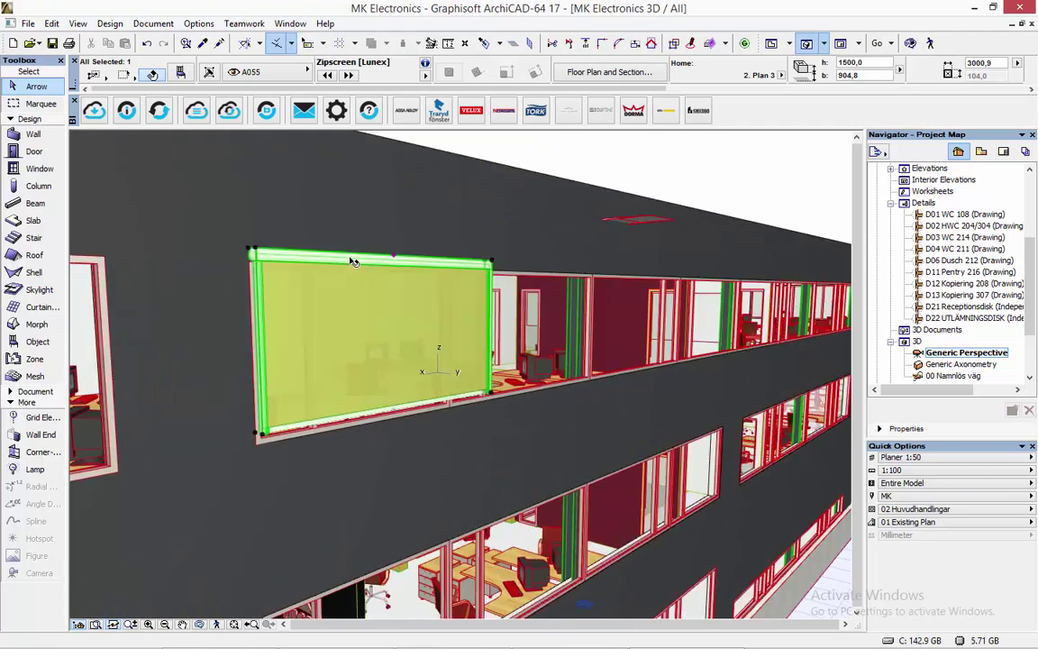
{"action": "left_click", "coordinate": [398, 259]}
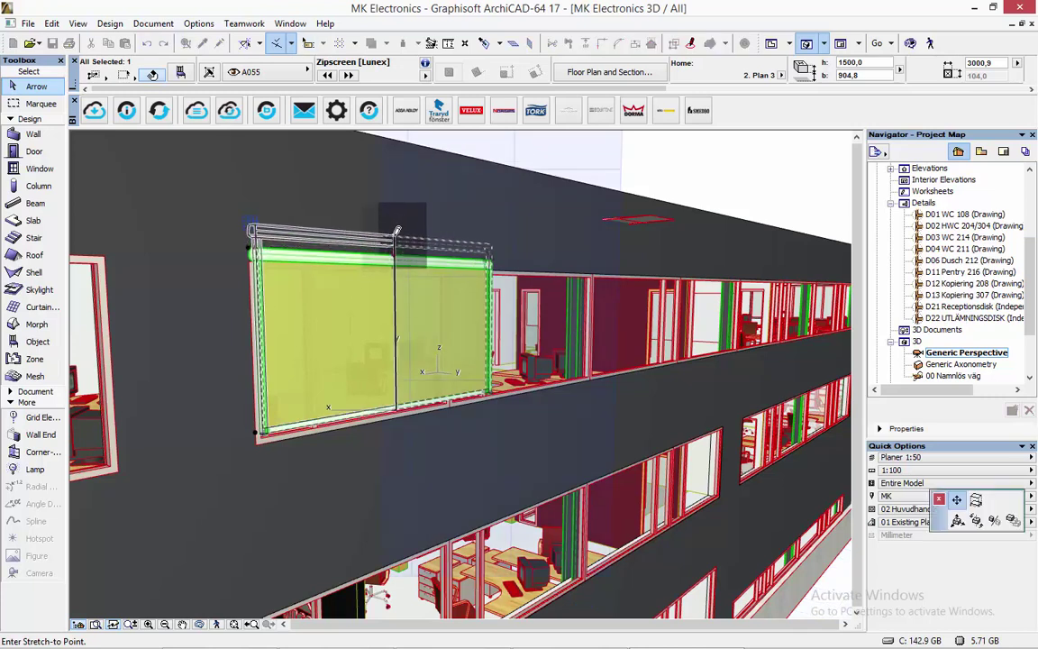
{"action": "left_click", "coordinate": [398, 232]}
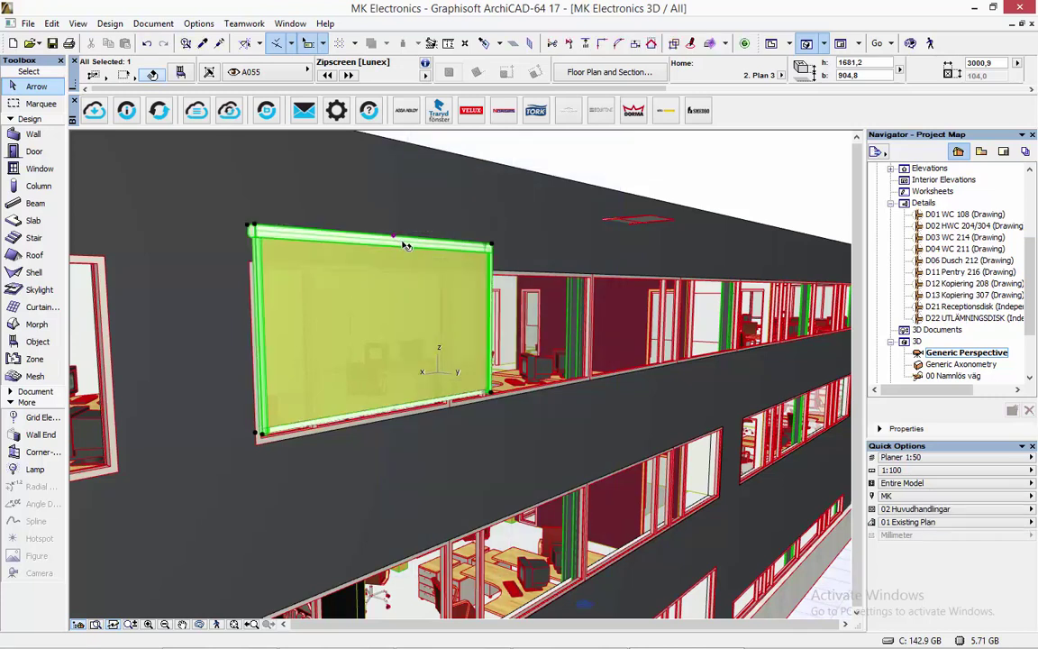
{"action": "left_click", "coordinate": [405, 245]}
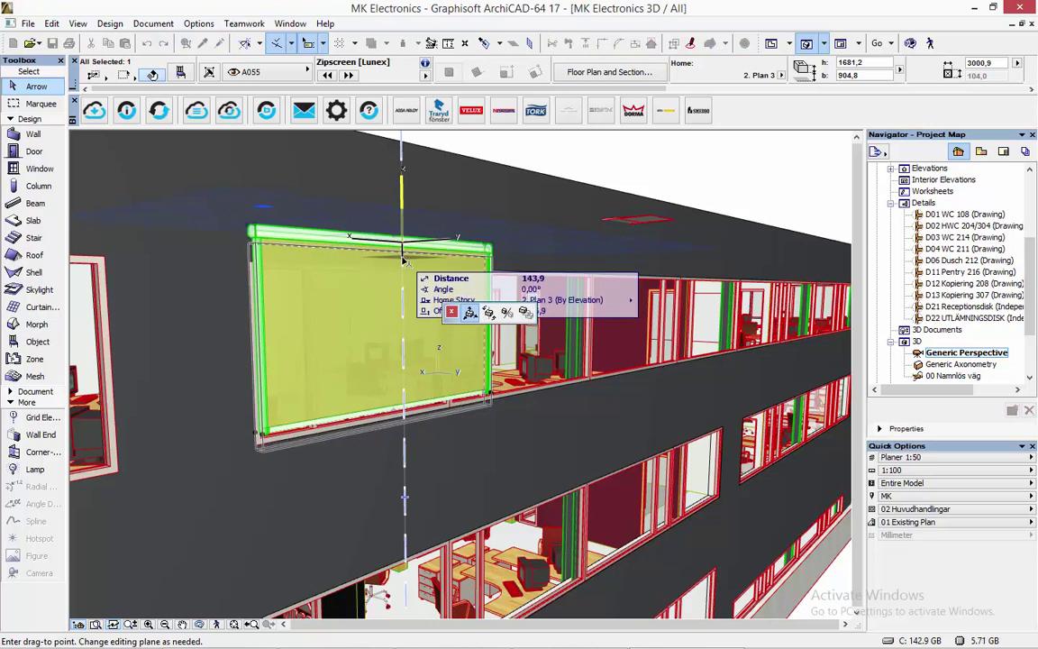
{"action": "left_click", "coordinate": [403, 261]}
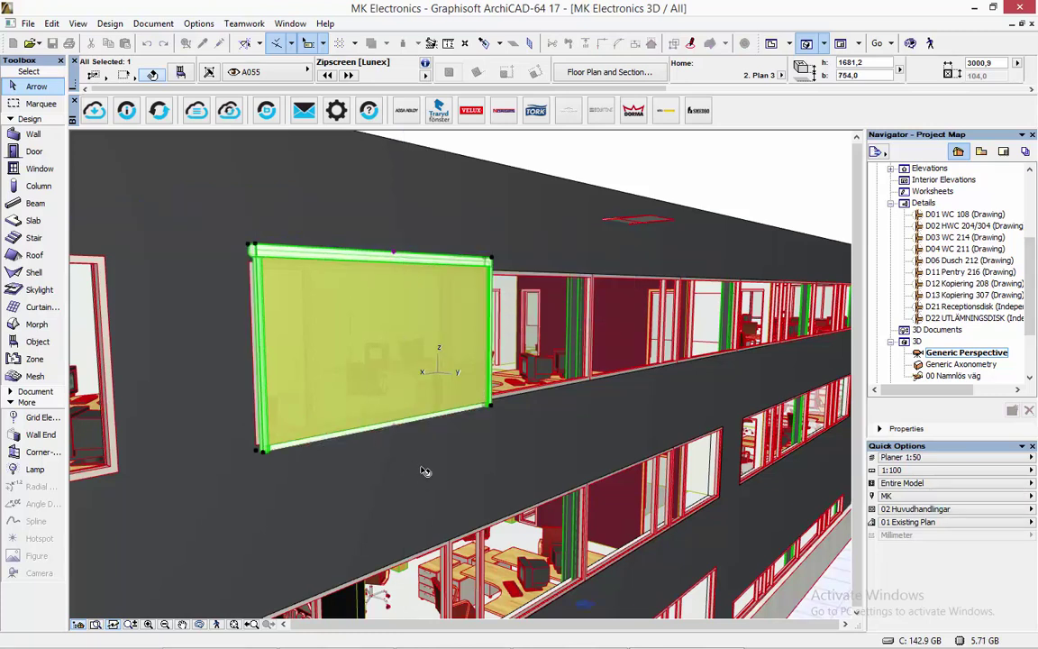
Step: Rotate the Zipscreen blind 180° about the midpoint of its long edge on the floor plan
{"action": "key", "text": "F2"}
{"action": "left_click", "coordinate": [581, 339]}
{"action": "left_click", "coordinate": [669, 270]}
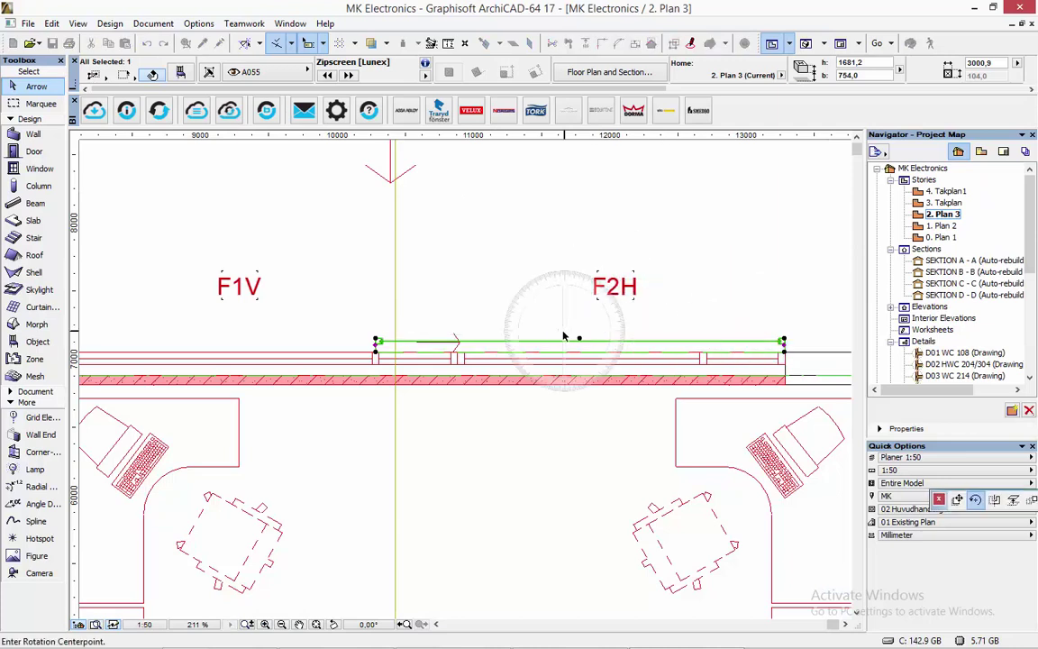
{"action": "left_click", "coordinate": [579, 339]}
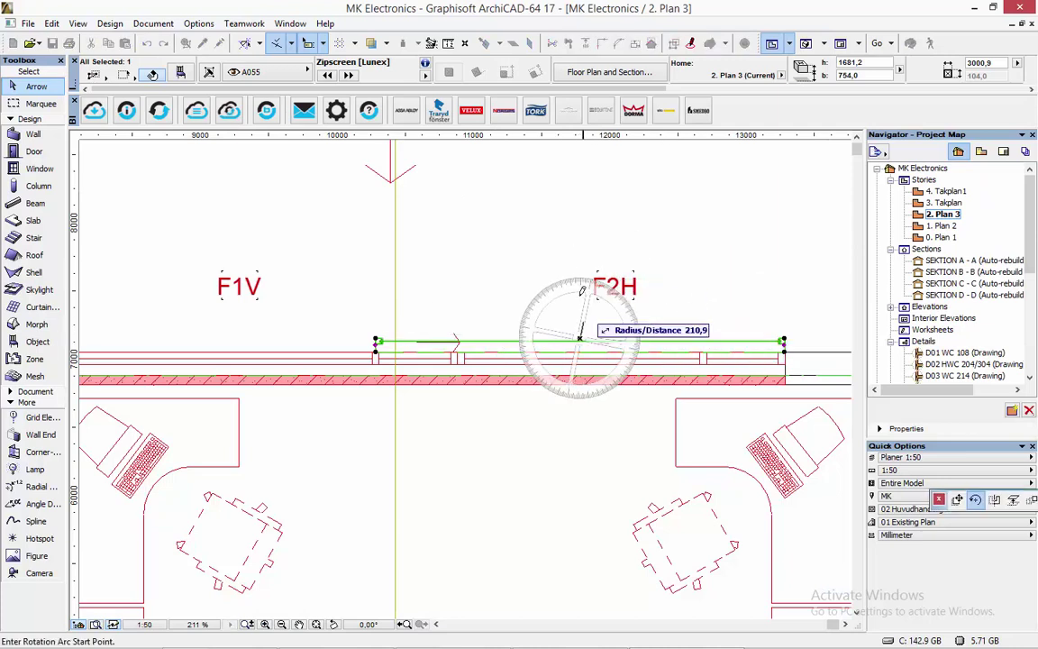
{"action": "left_click", "coordinate": [581, 248]}
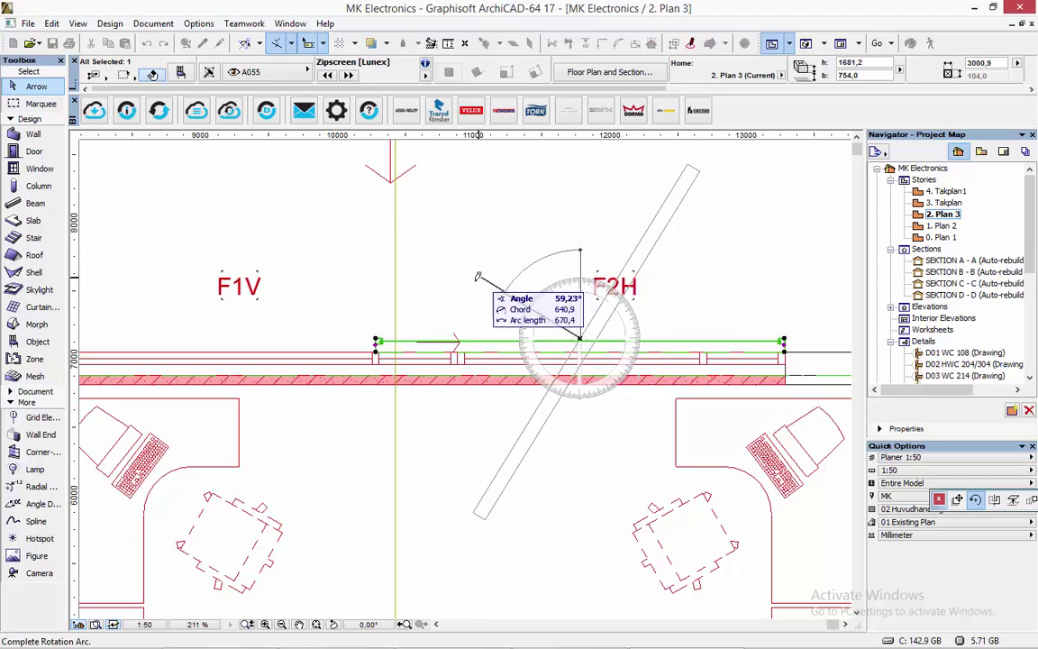
{"action": "left_click", "coordinate": [583, 465]}
Step: Open the Generic Perspective 3D view to inspect the rotated blind on the facade and clear the selection
{"action": "scroll", "coordinate": [942, 297], "scroll_direction": "down", "scroll_amount": 6}
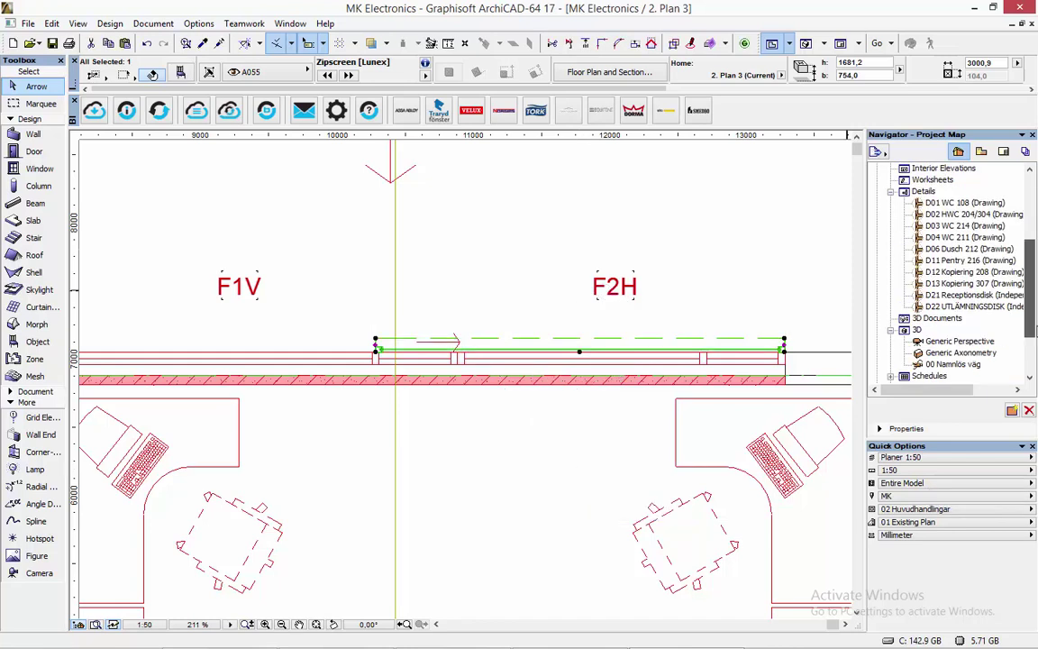
{"action": "double_click", "coordinate": [942, 296]}
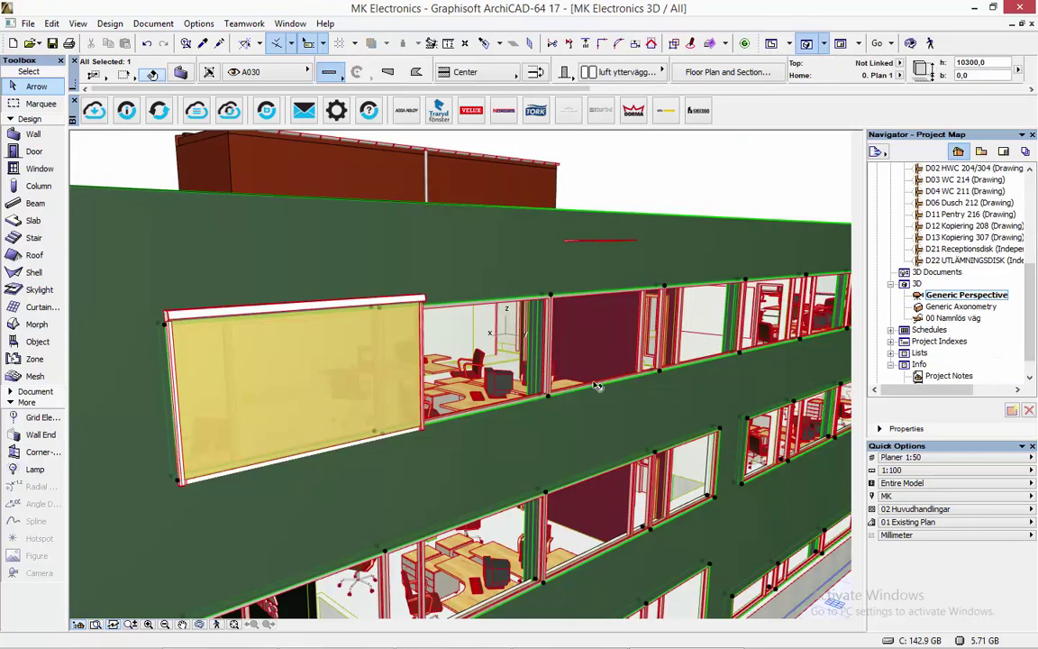
{"action": "mouse_move", "coordinate": [283, 507]}
{"action": "middle_mouse_down", "text": "shift"}
{"action": "mouse_move", "coordinate": [327, 505]}
{"action": "mouse_move", "coordinate": [352, 484]}
{"action": "mouse_move", "coordinate": [275, 494]}
{"action": "middle_mouse_up", "text": "shift"}
{"action": "key", "text": "Escape"}
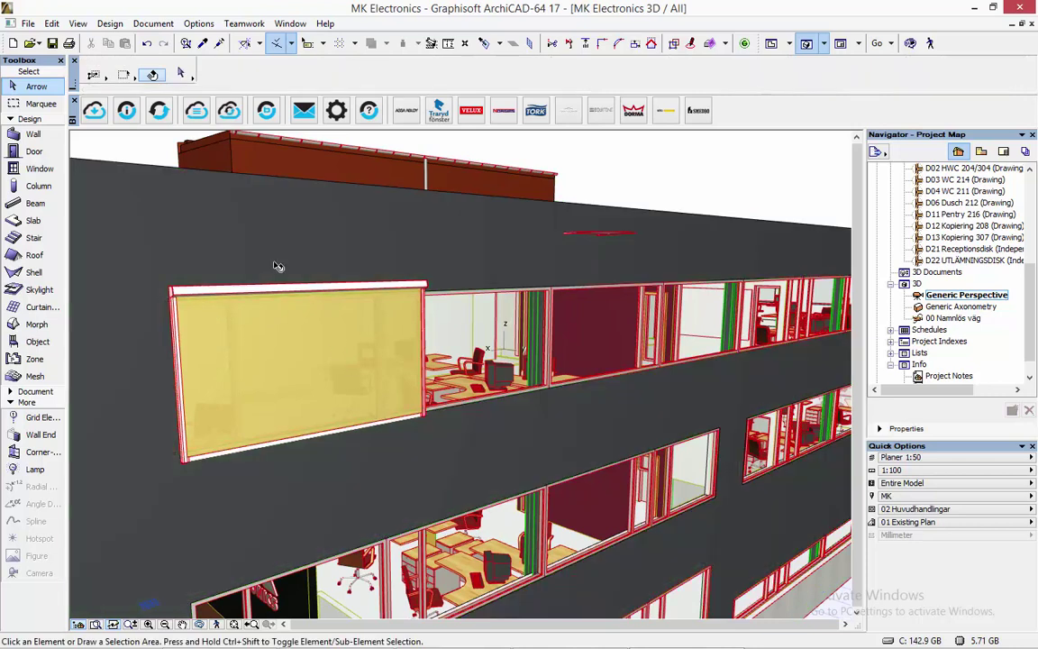
Step: Examine the placed Zipscreen's parameter groups, including Product Parameters and Regions, and close its settings
{"action": "double_click", "coordinate": [285, 297]}
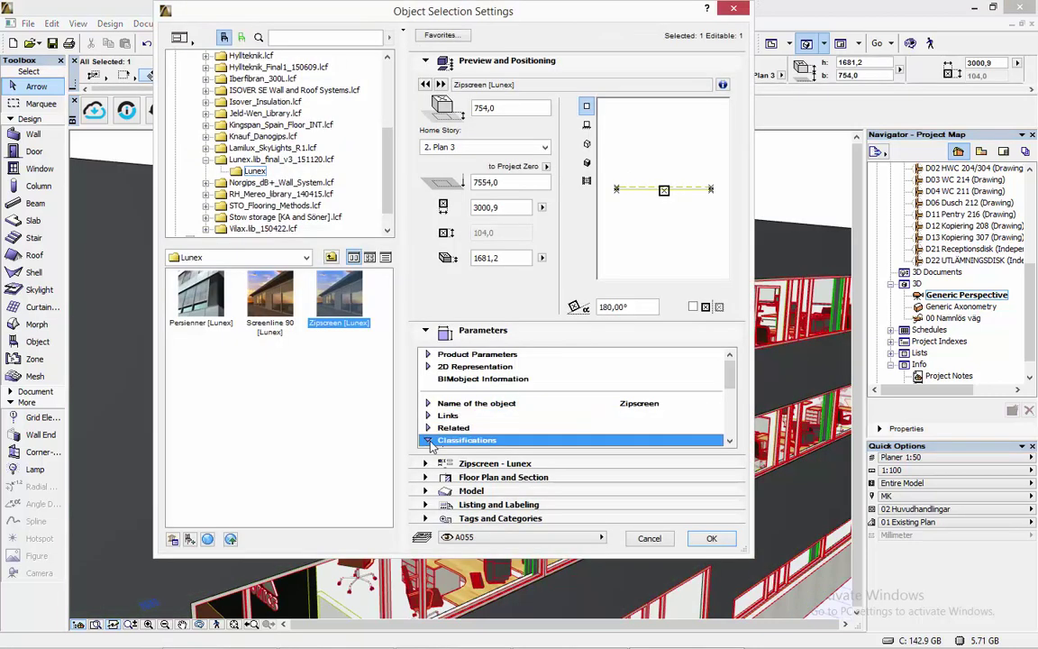
{"action": "left_click", "coordinate": [428, 355]}
{"action": "left_click", "coordinate": [428, 355]}
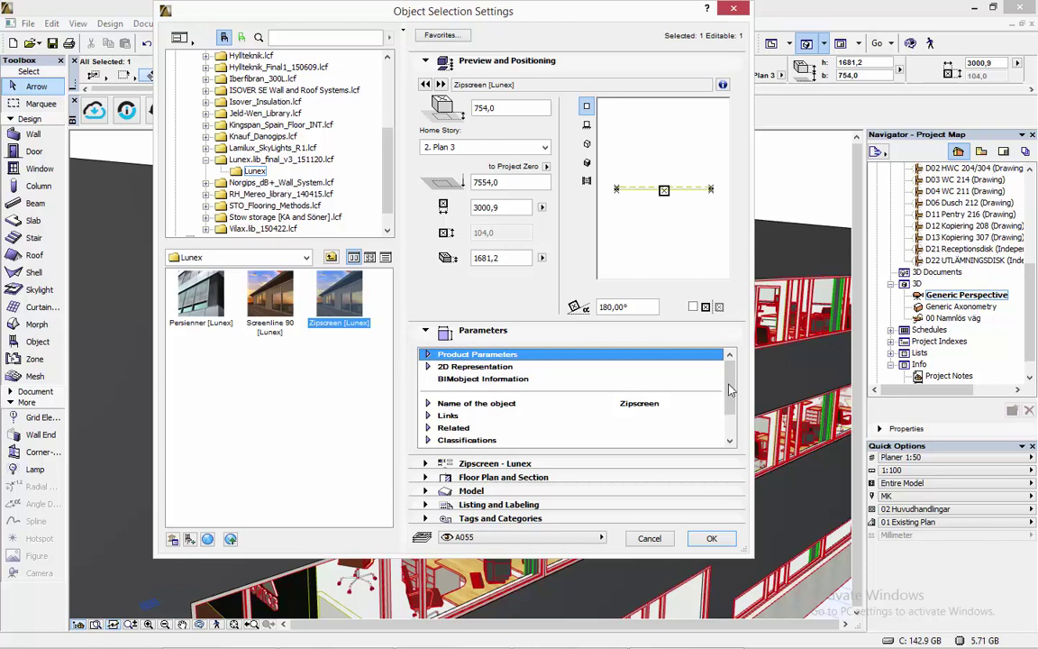
{"action": "scroll", "coordinate": [730, 390], "scroll_direction": "down", "scroll_amount": 2}
{"action": "left_click", "coordinate": [429, 416]}
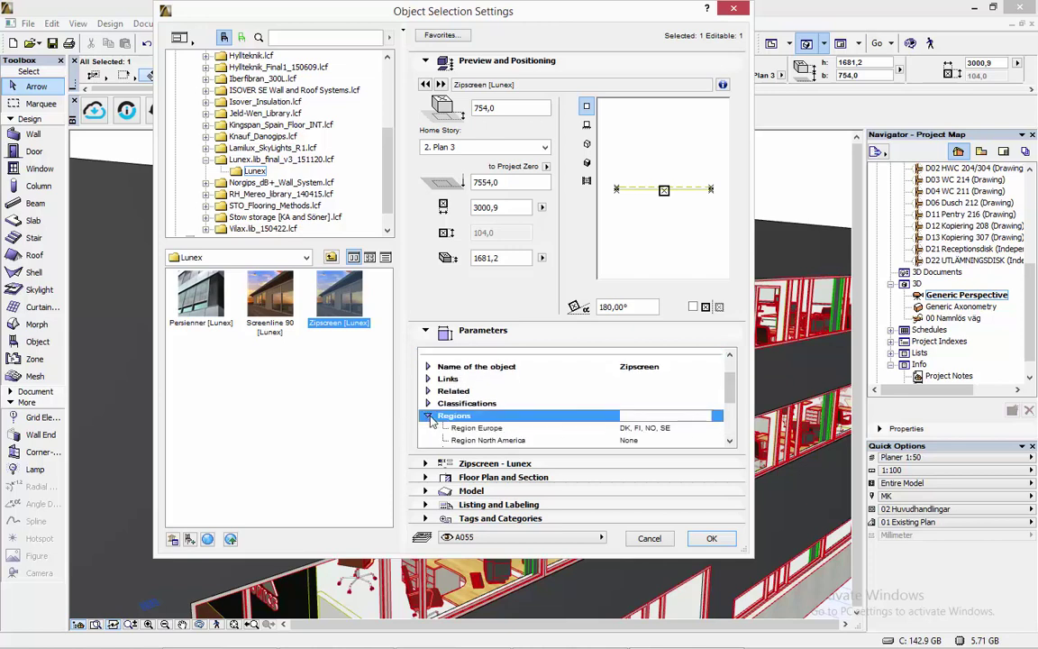
{"action": "scroll", "coordinate": [731, 393], "scroll_direction": "down", "scroll_amount": 2}
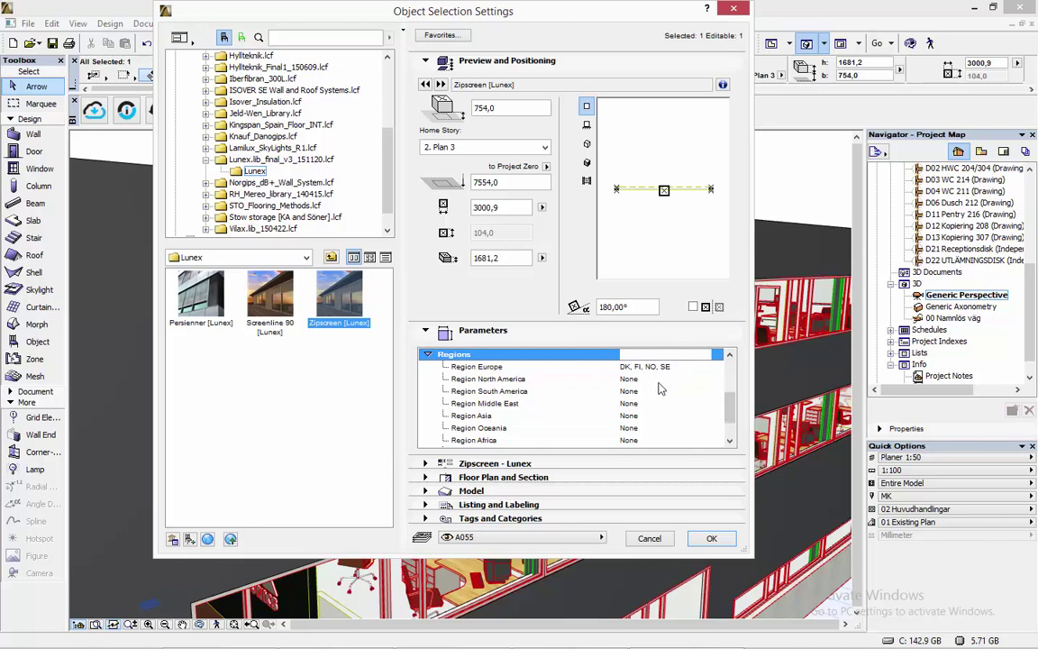
{"action": "left_click", "coordinate": [712, 539]}
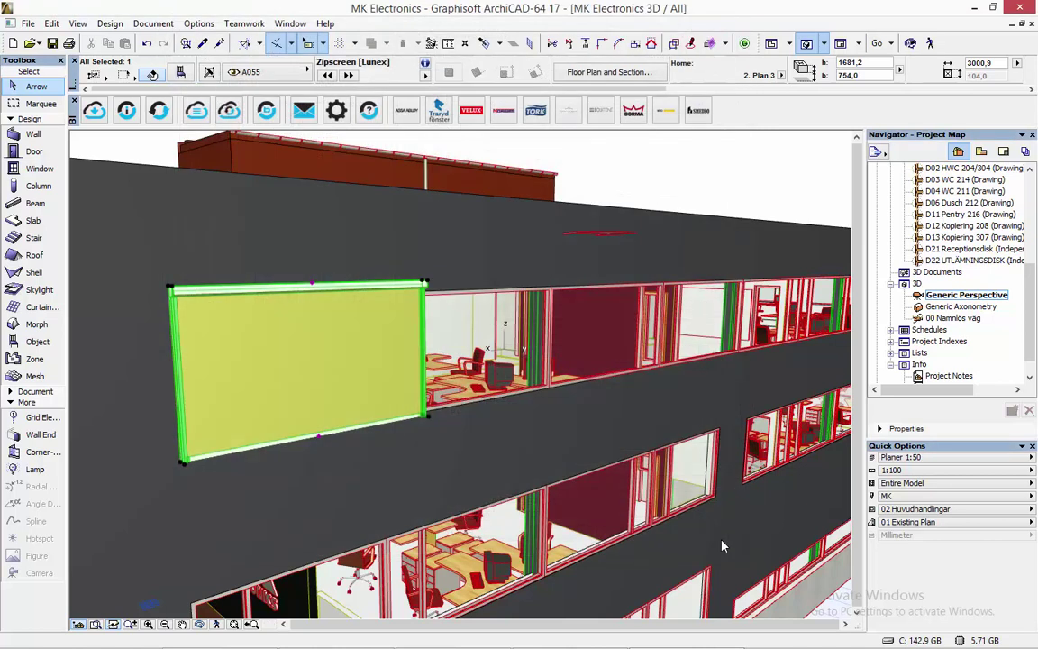
{"action": "middle_click_drag", "start_coordinate": [686, 178], "coordinate": [653, 174], "text": "shift"}
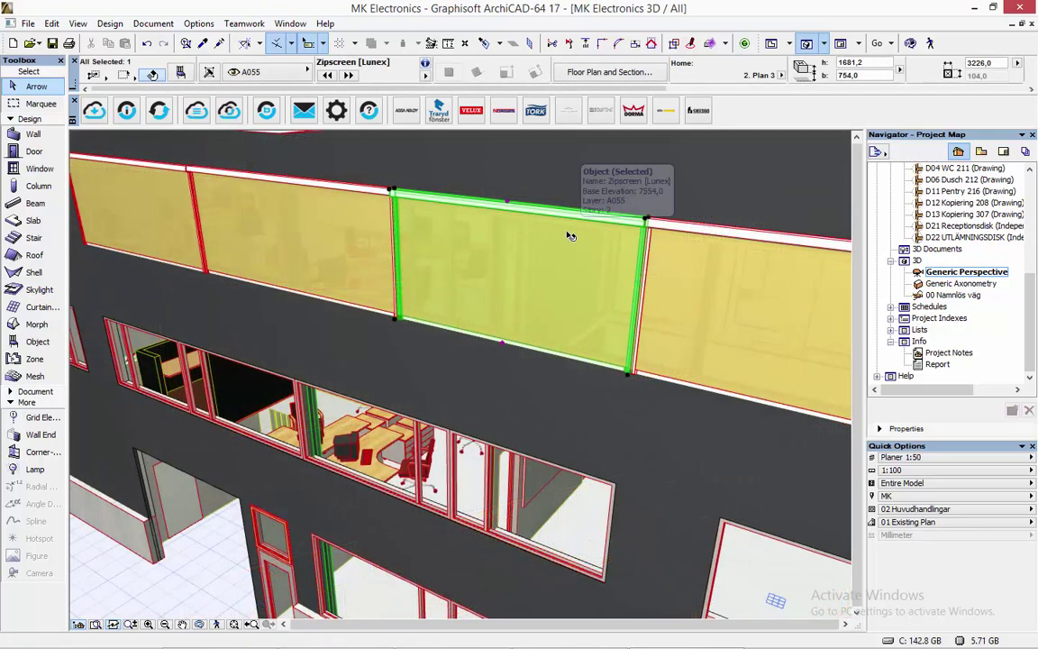
Step: Open the settings of the middle upper-floor Zipscreen and replace its product with Persienner [Lunex]
{"action": "double_click", "coordinate": [571, 236]}
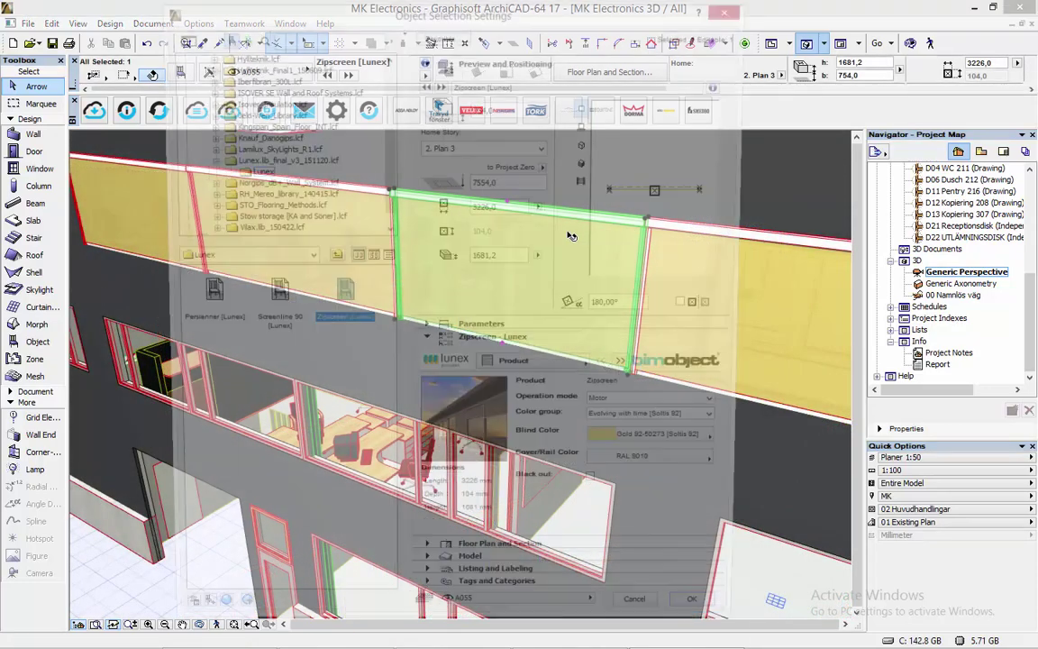
{"action": "left_click", "coordinate": [203, 298]}
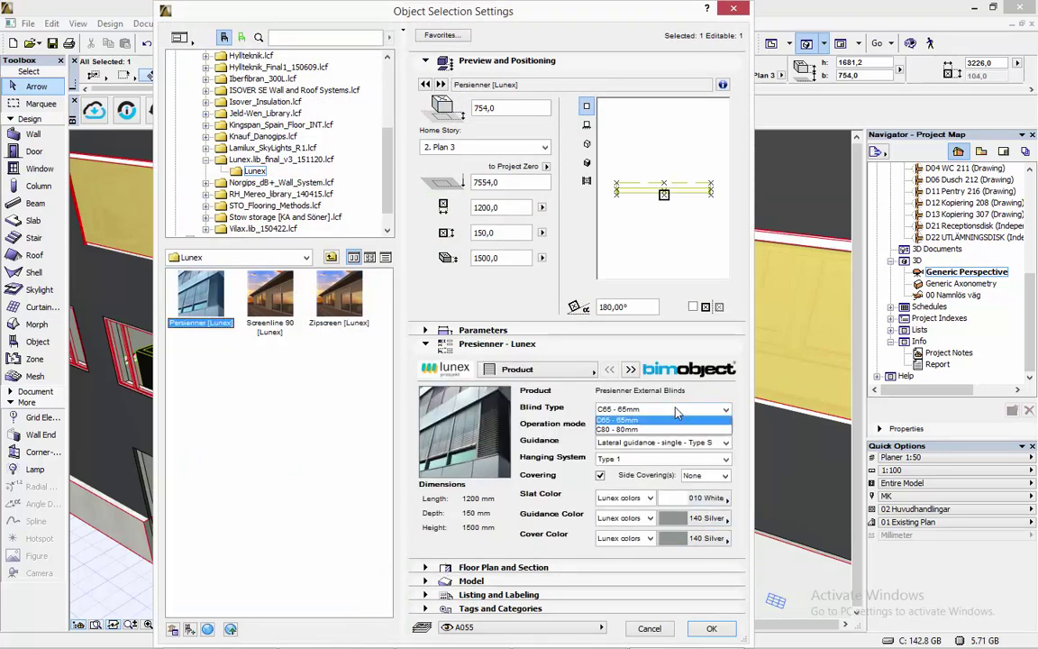
Step: Review the blind type, operation mode, guidance, hanging system and side covering options, and apply the Persienner product to the selected blind
{"action": "left_click", "coordinate": [726, 409]}
{"action": "left_click", "coordinate": [728, 411]}
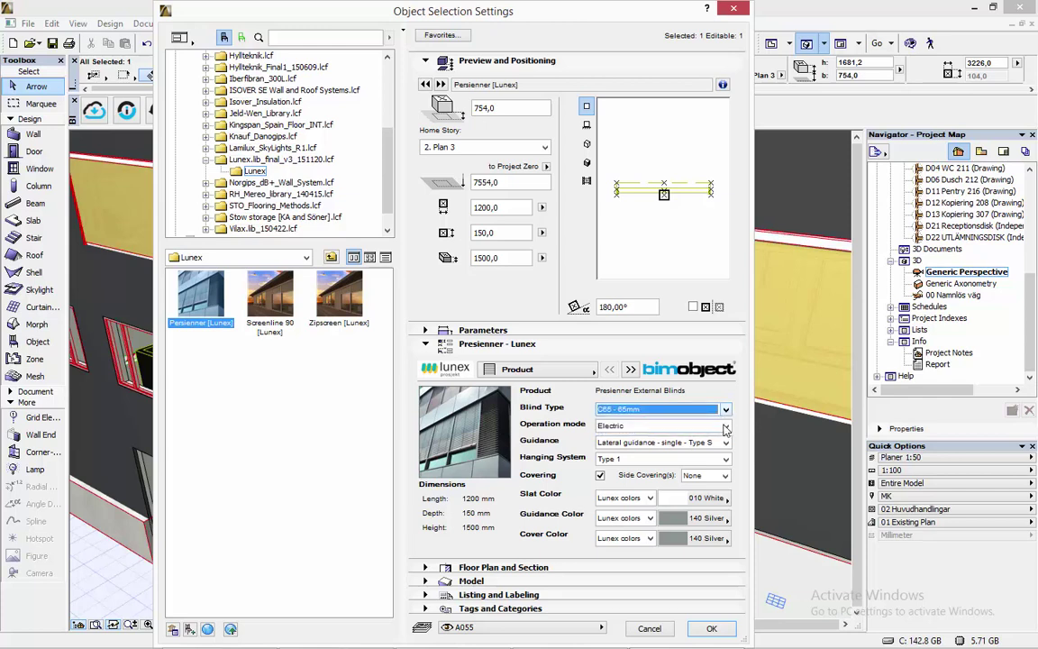
{"action": "left_click", "coordinate": [727, 429]}
{"action": "left_click", "coordinate": [726, 429]}
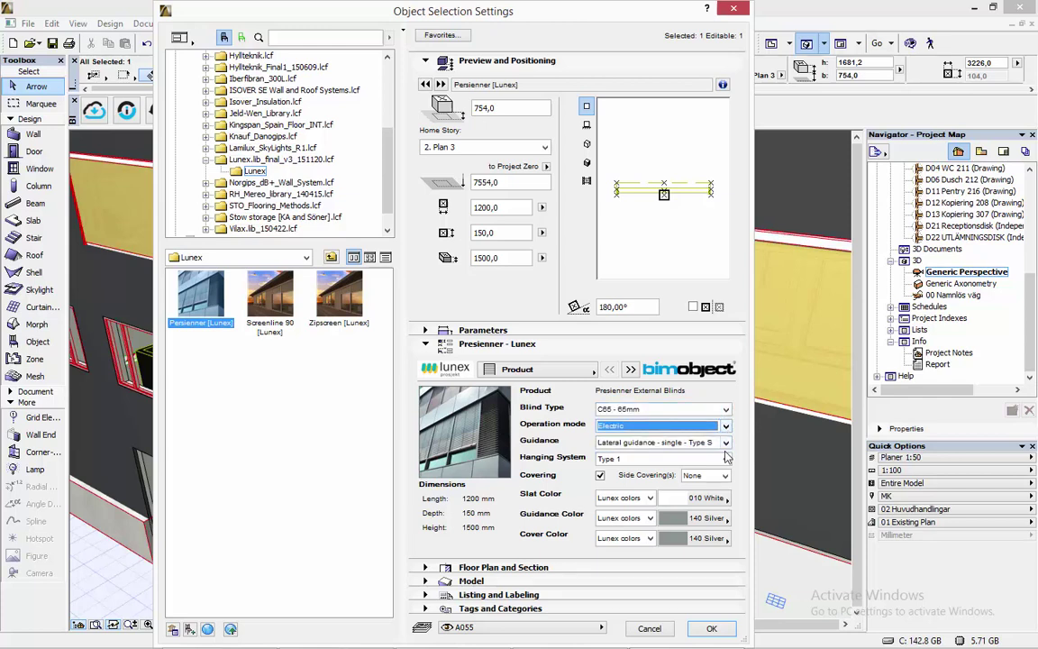
{"action": "left_click", "coordinate": [725, 442]}
{"action": "left_click", "coordinate": [717, 469]}
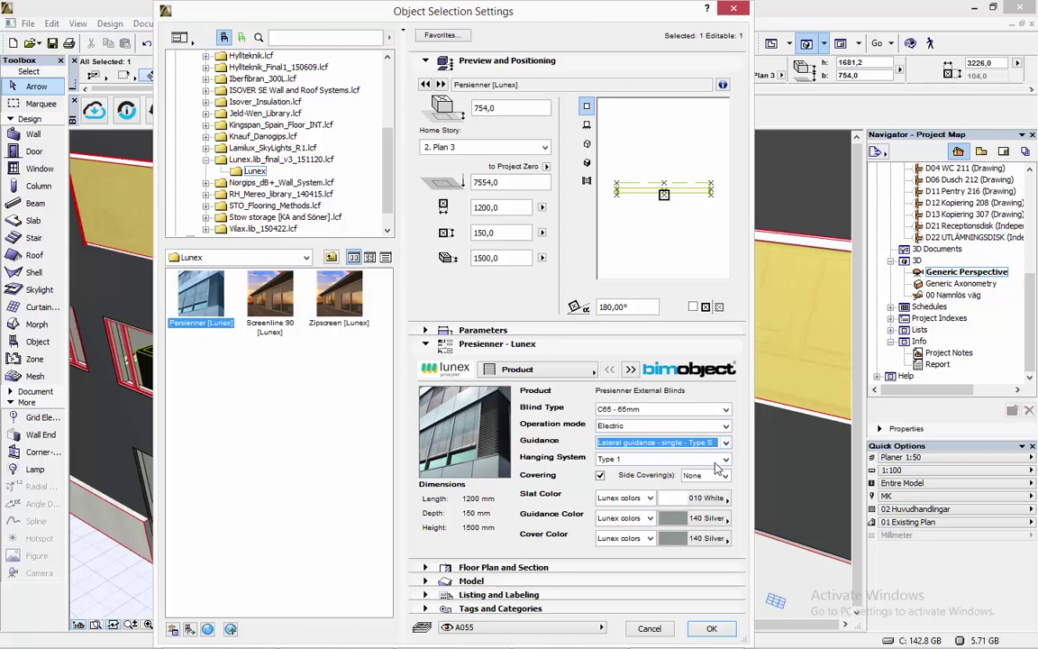
{"action": "left_click", "coordinate": [726, 460]}
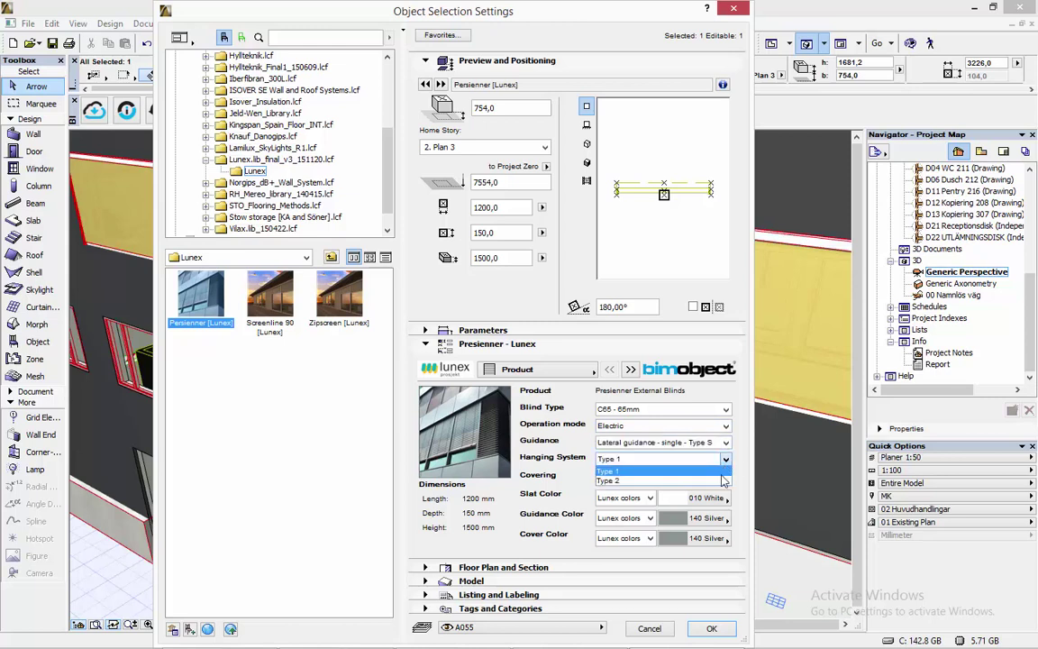
{"action": "left_click", "coordinate": [727, 460]}
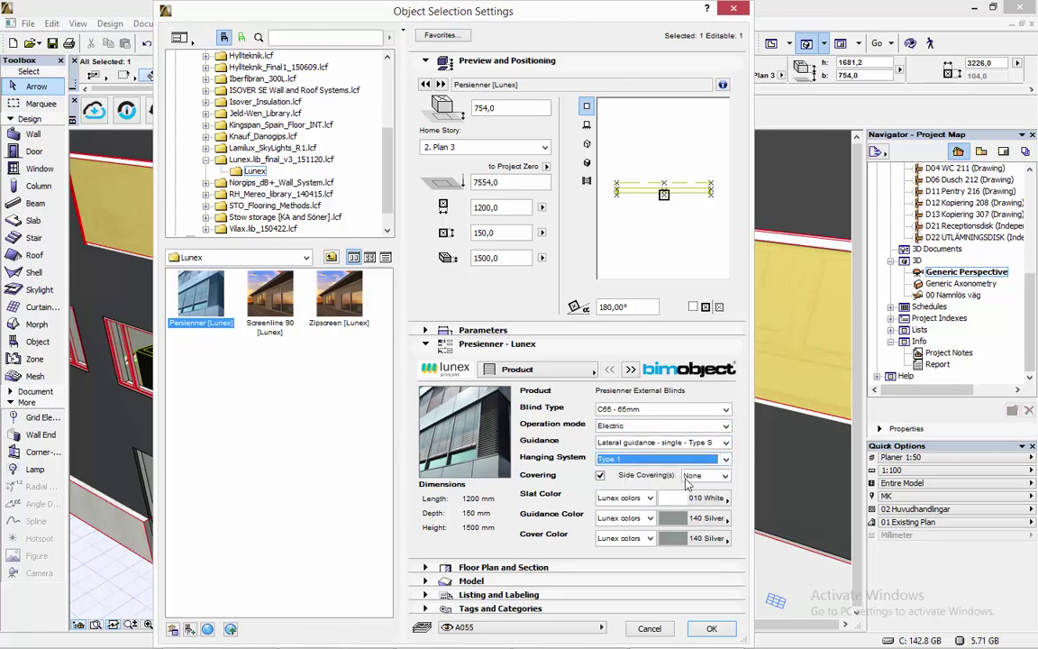
{"action": "left_click", "coordinate": [722, 482]}
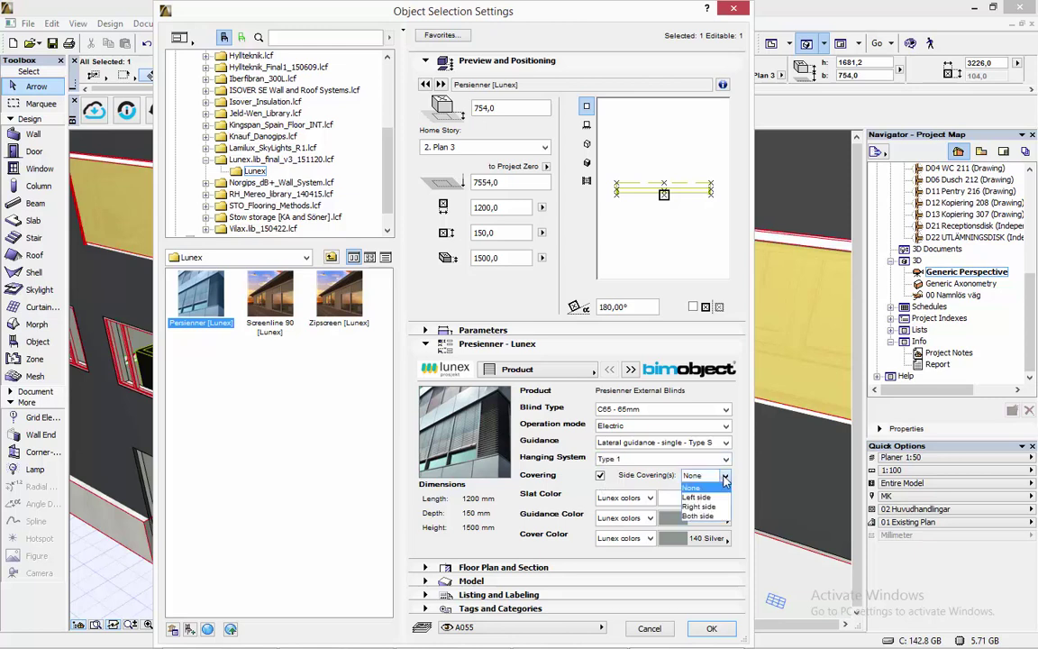
{"action": "left_click", "coordinate": [727, 482]}
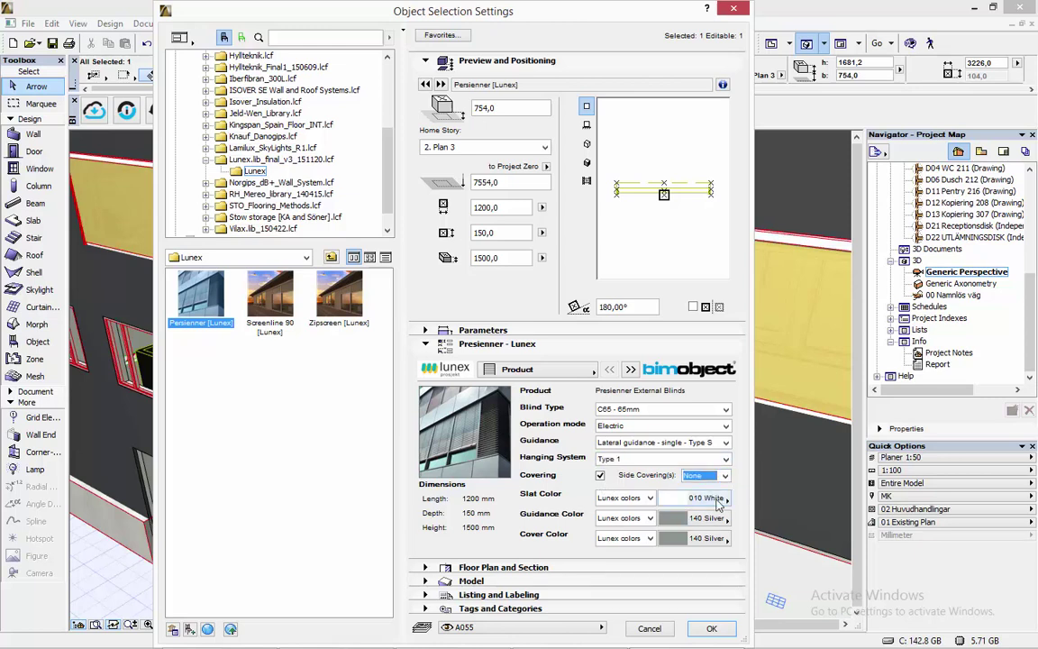
{"action": "left_click", "coordinate": [711, 628]}
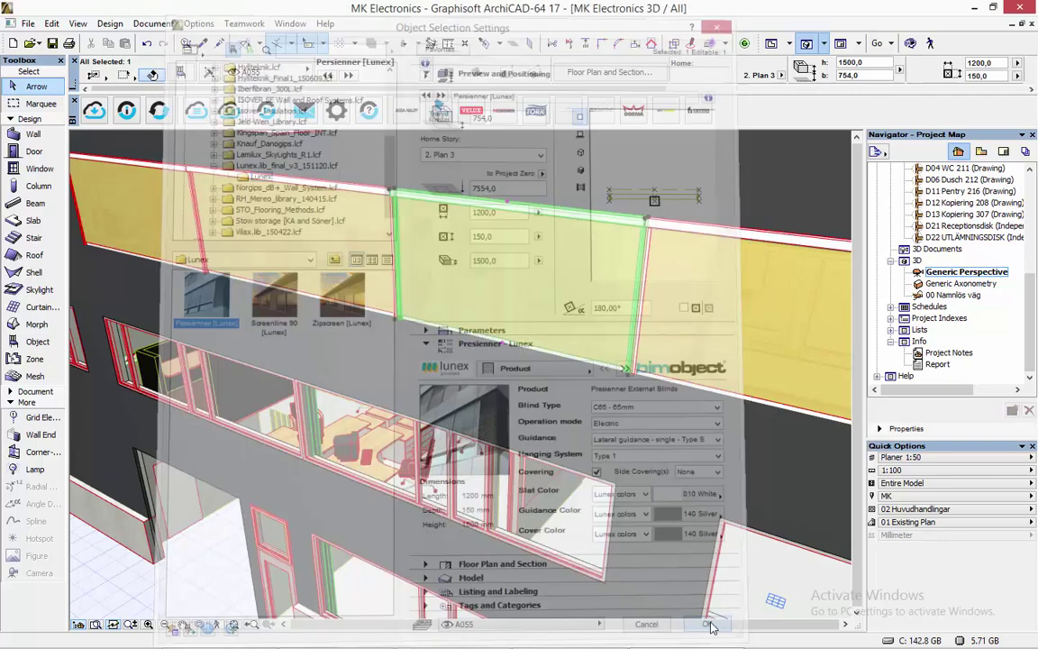
Step: Stretch the Persienner blind to fill the window opening, about 3223 mm wide and about 1701 mm high
{"action": "left_click", "coordinate": [555, 224]}
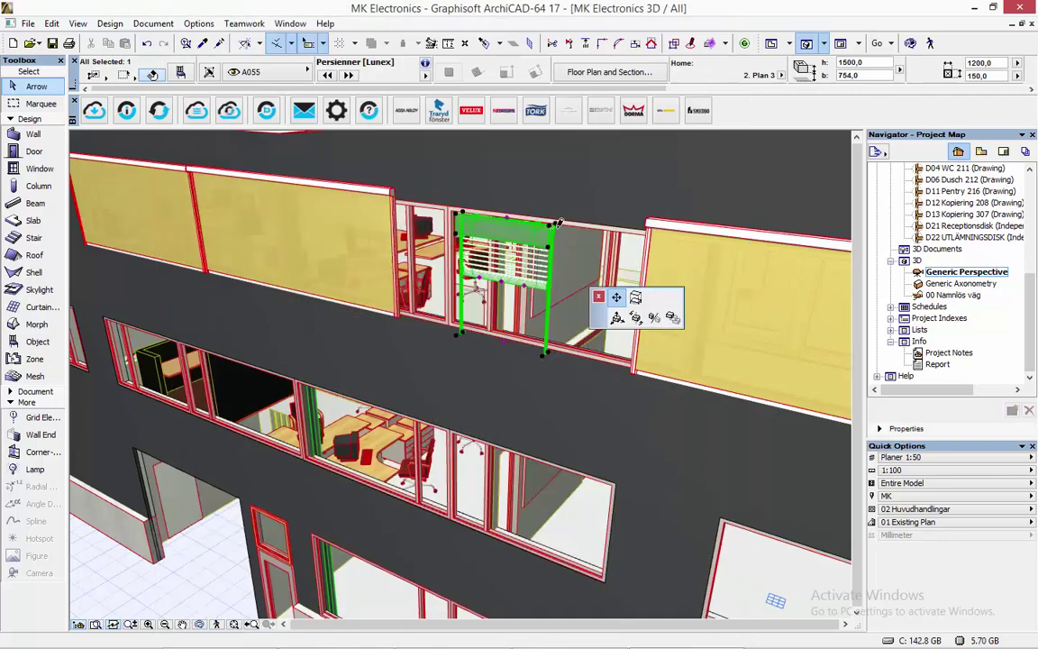
{"action": "left_click", "coordinate": [647, 237]}
{"action": "left_click", "coordinate": [466, 224]}
{"action": "left_click", "coordinate": [533, 287]}
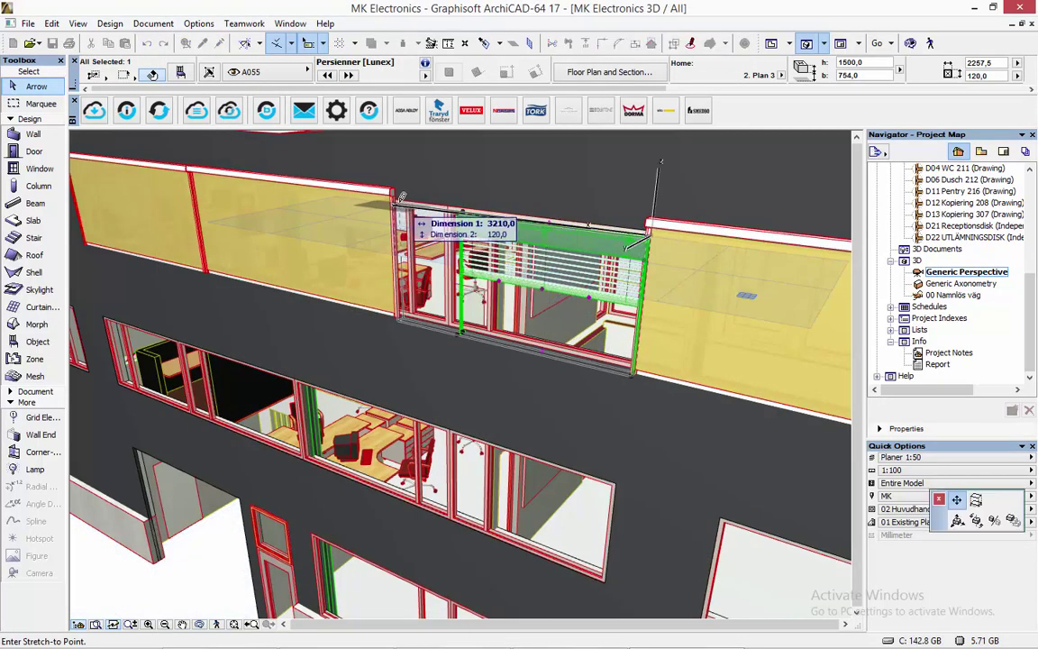
{"action": "left_click", "coordinate": [398, 216]}
{"action": "left_click", "coordinate": [512, 218]}
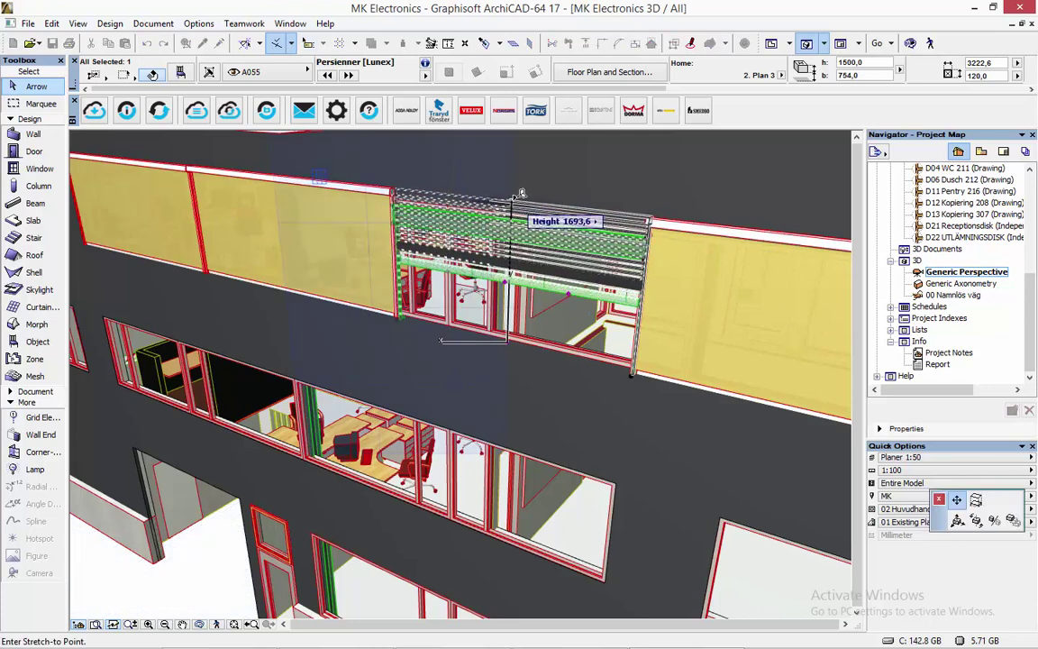
{"action": "left_click", "coordinate": [512, 189]}
Step: Lower the Persienner blind's slats partway down the window opening
{"action": "left_click", "coordinate": [510, 272]}
{"action": "left_click", "coordinate": [572, 403]}
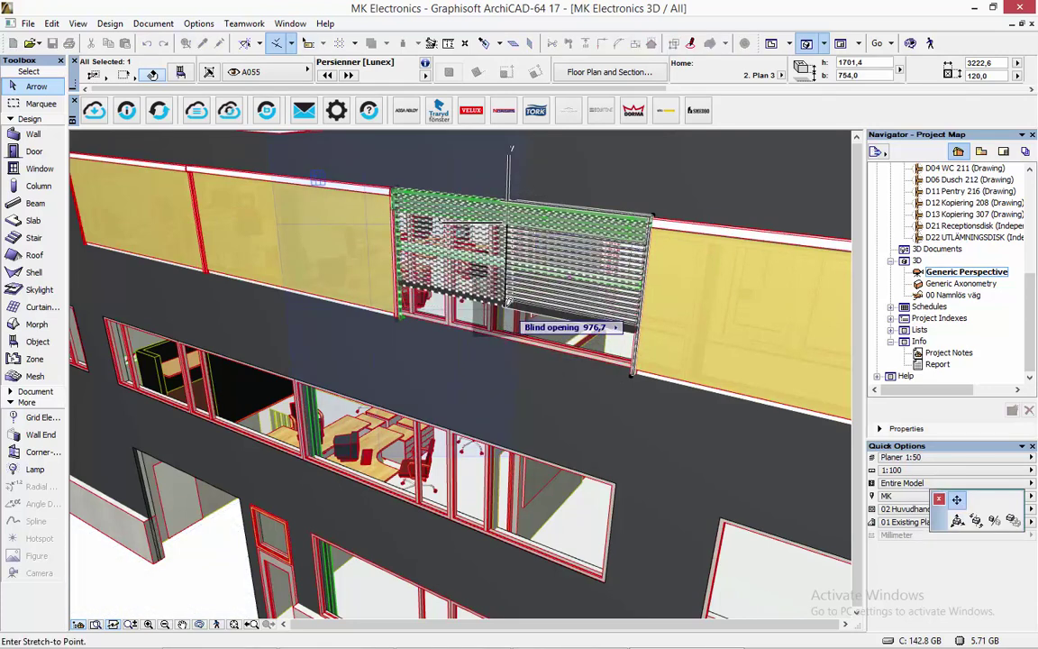
{"action": "left_click", "coordinate": [506, 314]}
Step: Try stretching the Persienner blind's height to about 2294 mm and undo the change
{"action": "middle_click_drag", "start_coordinate": [652, 187], "coordinate": [610, 178], "text": "shift"}
{"action": "left_click", "coordinate": [514, 200]}
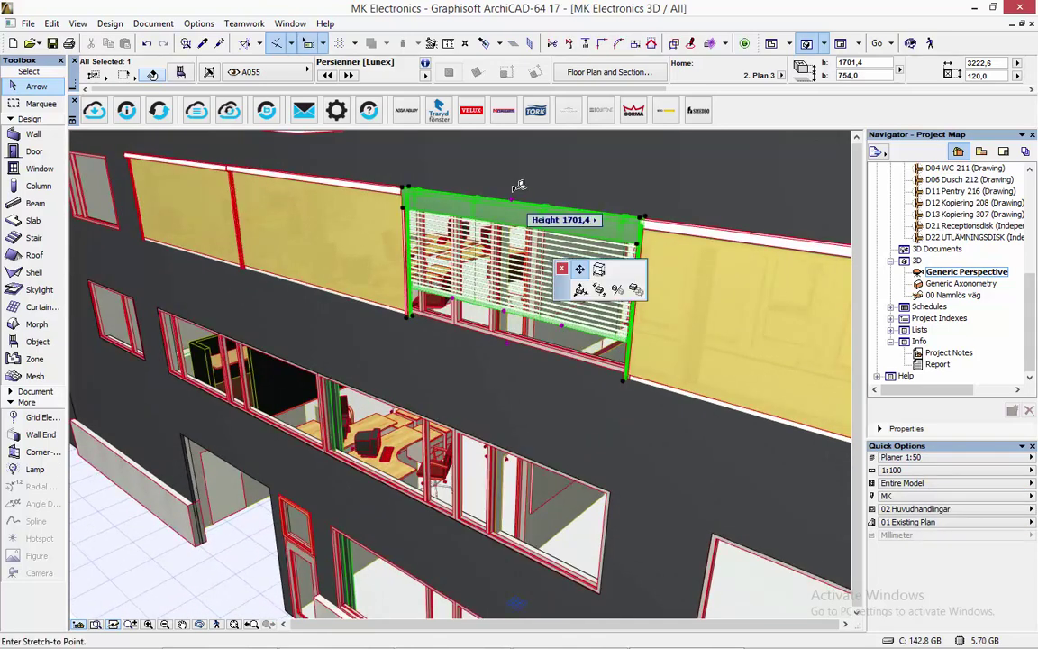
{"action": "left_click", "coordinate": [524, 138]}
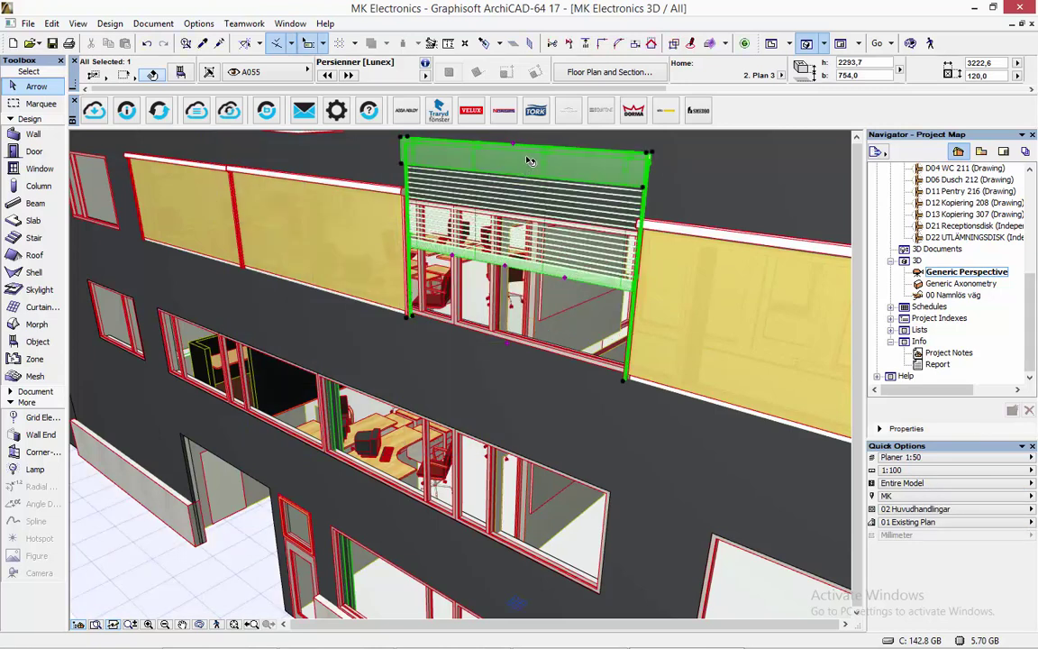
{"action": "key", "text": "ctrl+z"}
Step: Extend the Persienner's blind opening down to the bottom edge of the window
{"action": "scroll", "coordinate": [570, 321], "scroll_direction": "down", "scroll_amount": 1}
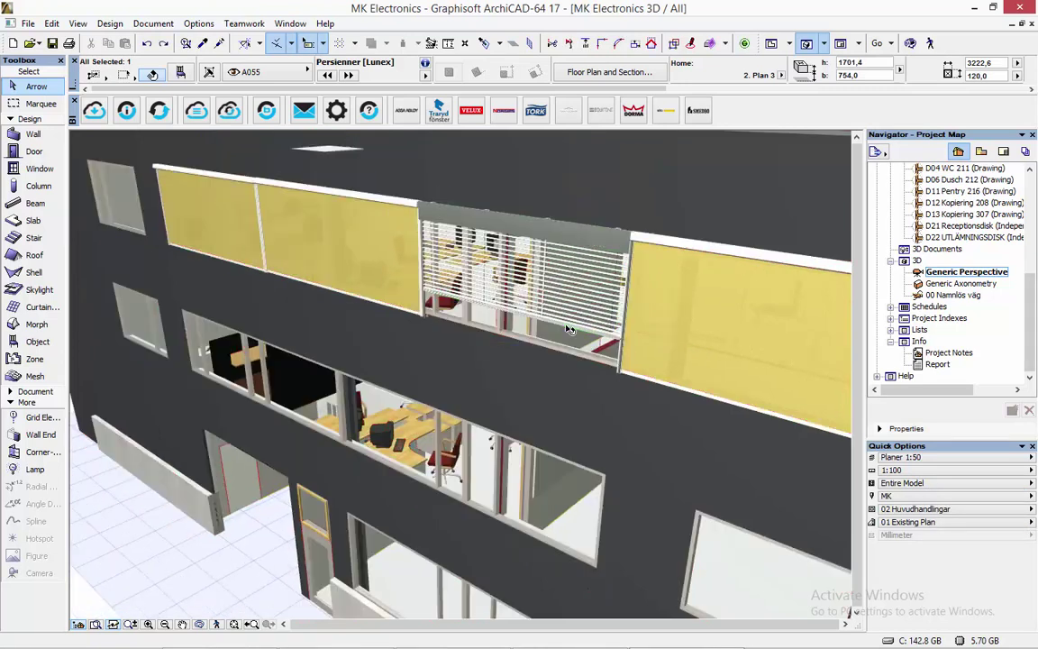
{"action": "scroll", "coordinate": [570, 326], "scroll_direction": "up", "scroll_amount": 5}
{"action": "middle_click_drag", "start_coordinate": [593, 328], "coordinate": [561, 336], "text": "shift"}
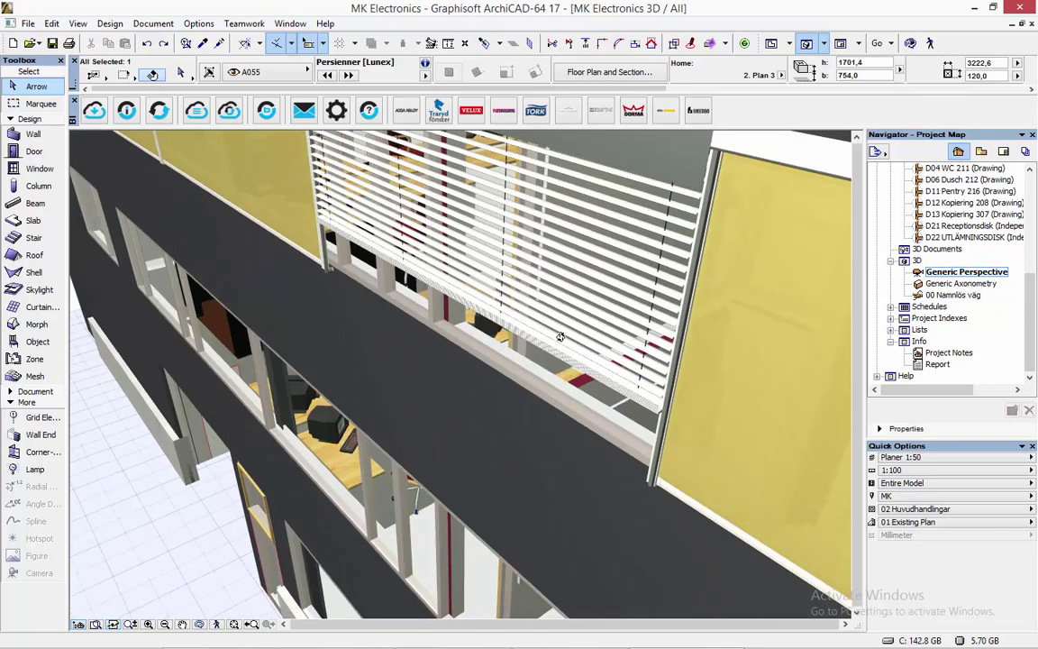
{"action": "left_click", "coordinate": [444, 301]}
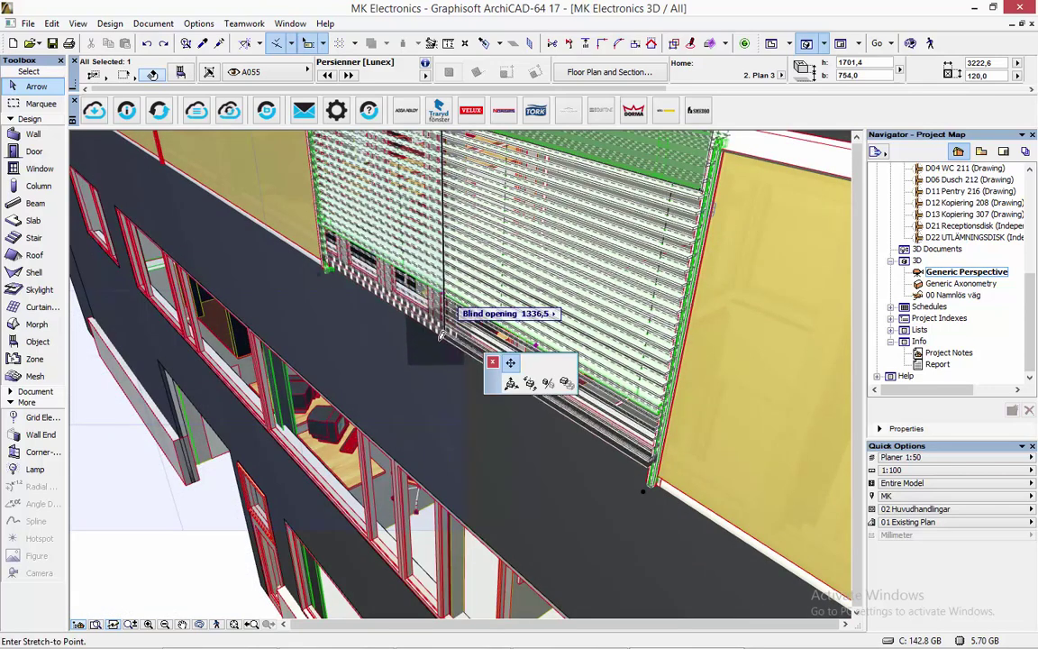
{"action": "left_click", "coordinate": [442, 350]}
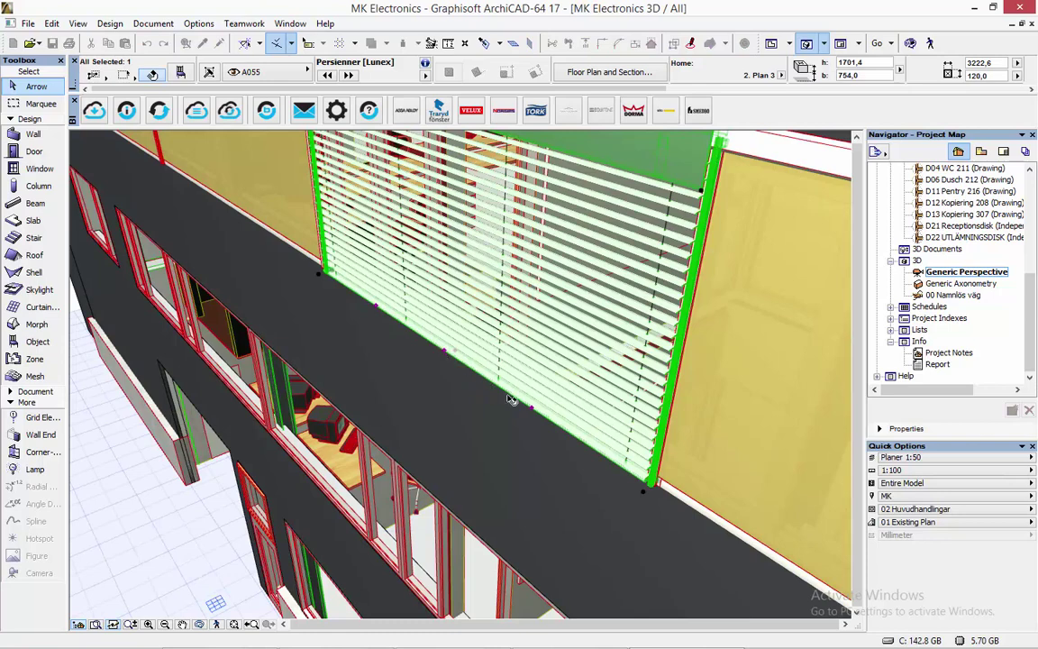
Step: Tilt the Persienner blind's slats to the closed position and inspect the blind on the facade
{"action": "left_click", "coordinate": [532, 412]}
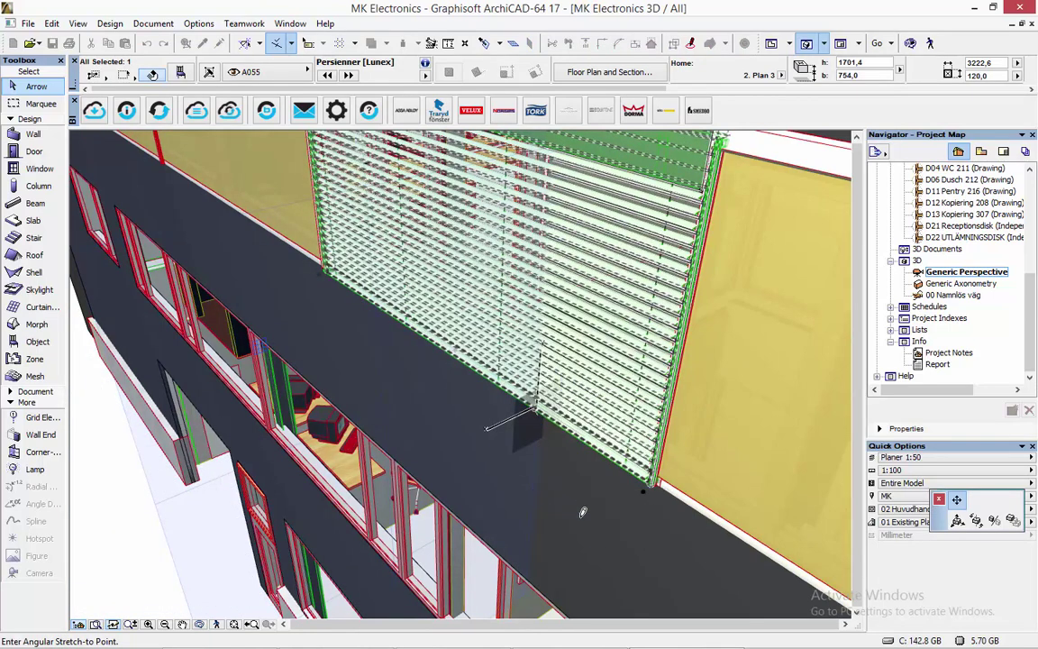
{"action": "left_click", "coordinate": [527, 461]}
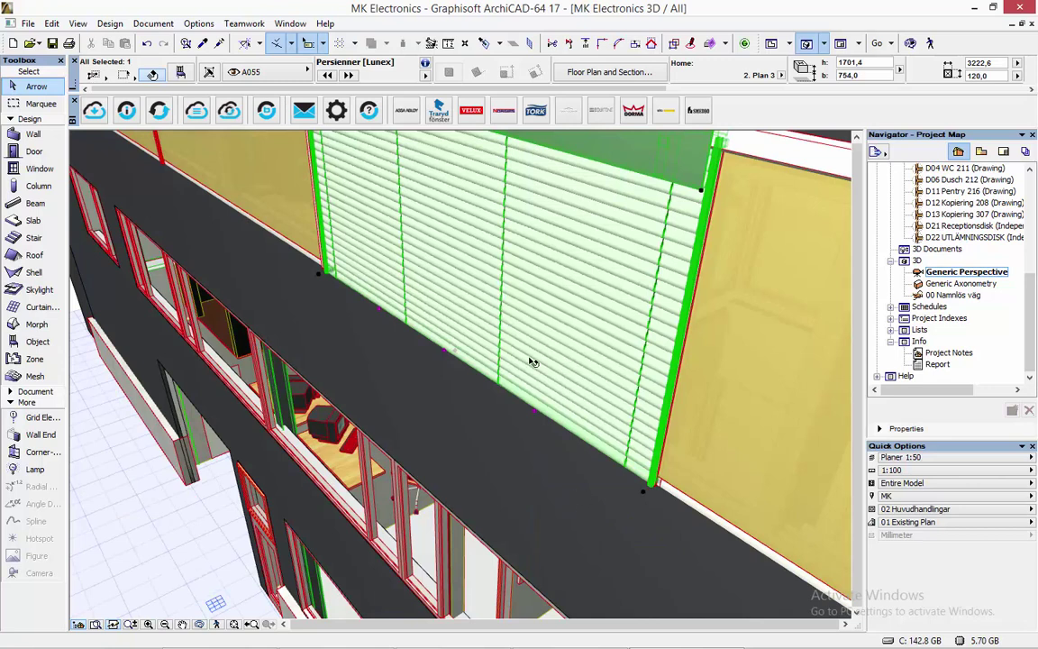
{"action": "middle_click_drag", "start_coordinate": [531, 361], "coordinate": [525, 306], "text": "shift"}
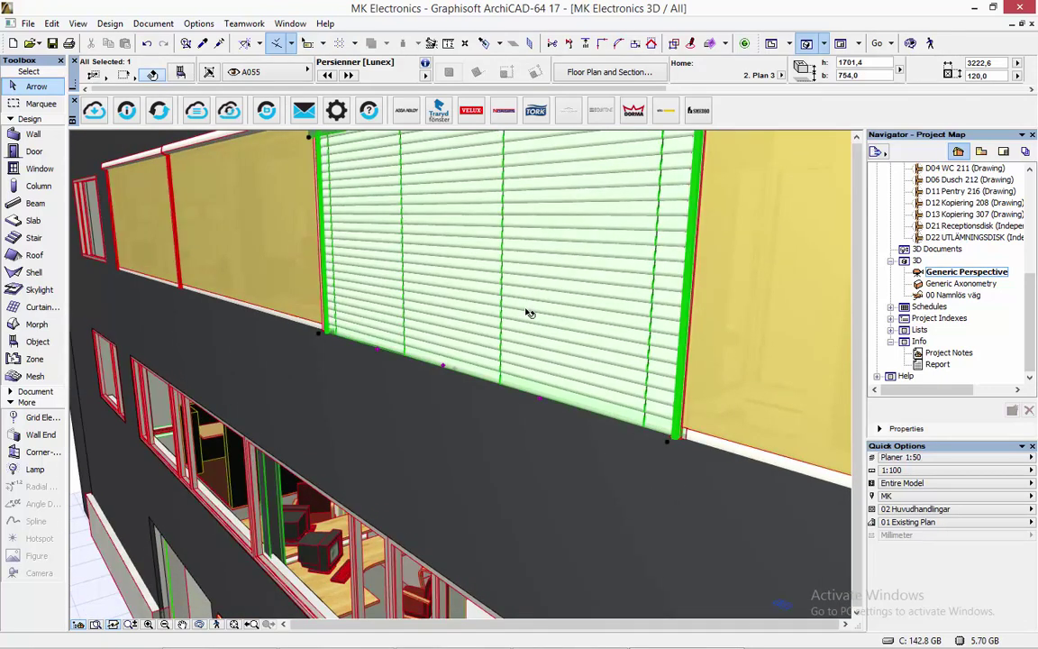
{"action": "left_click", "coordinate": [496, 461]}
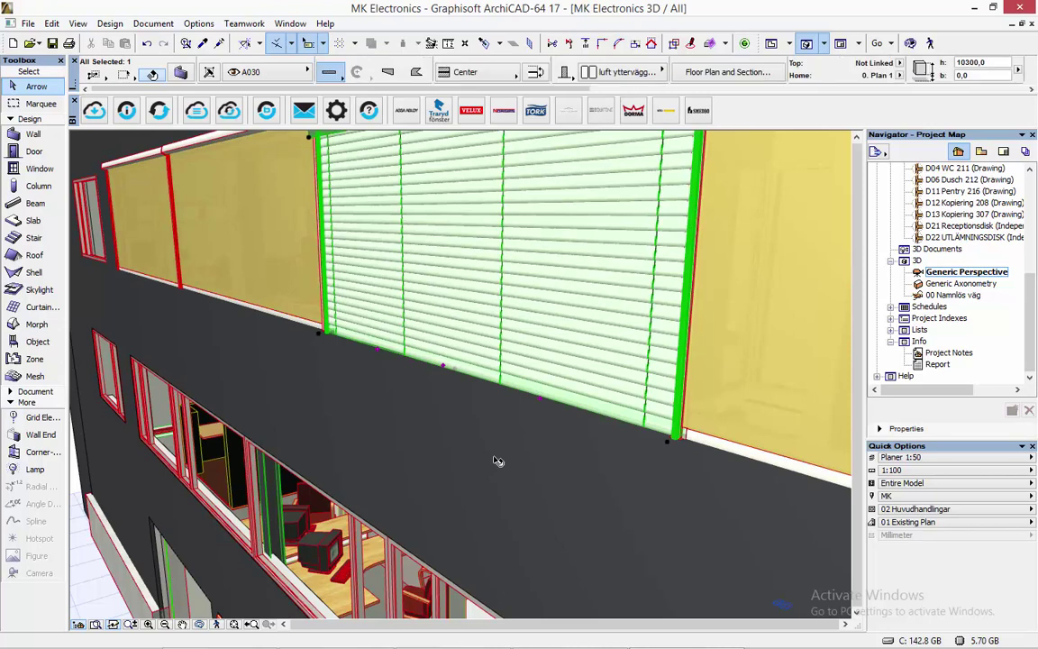